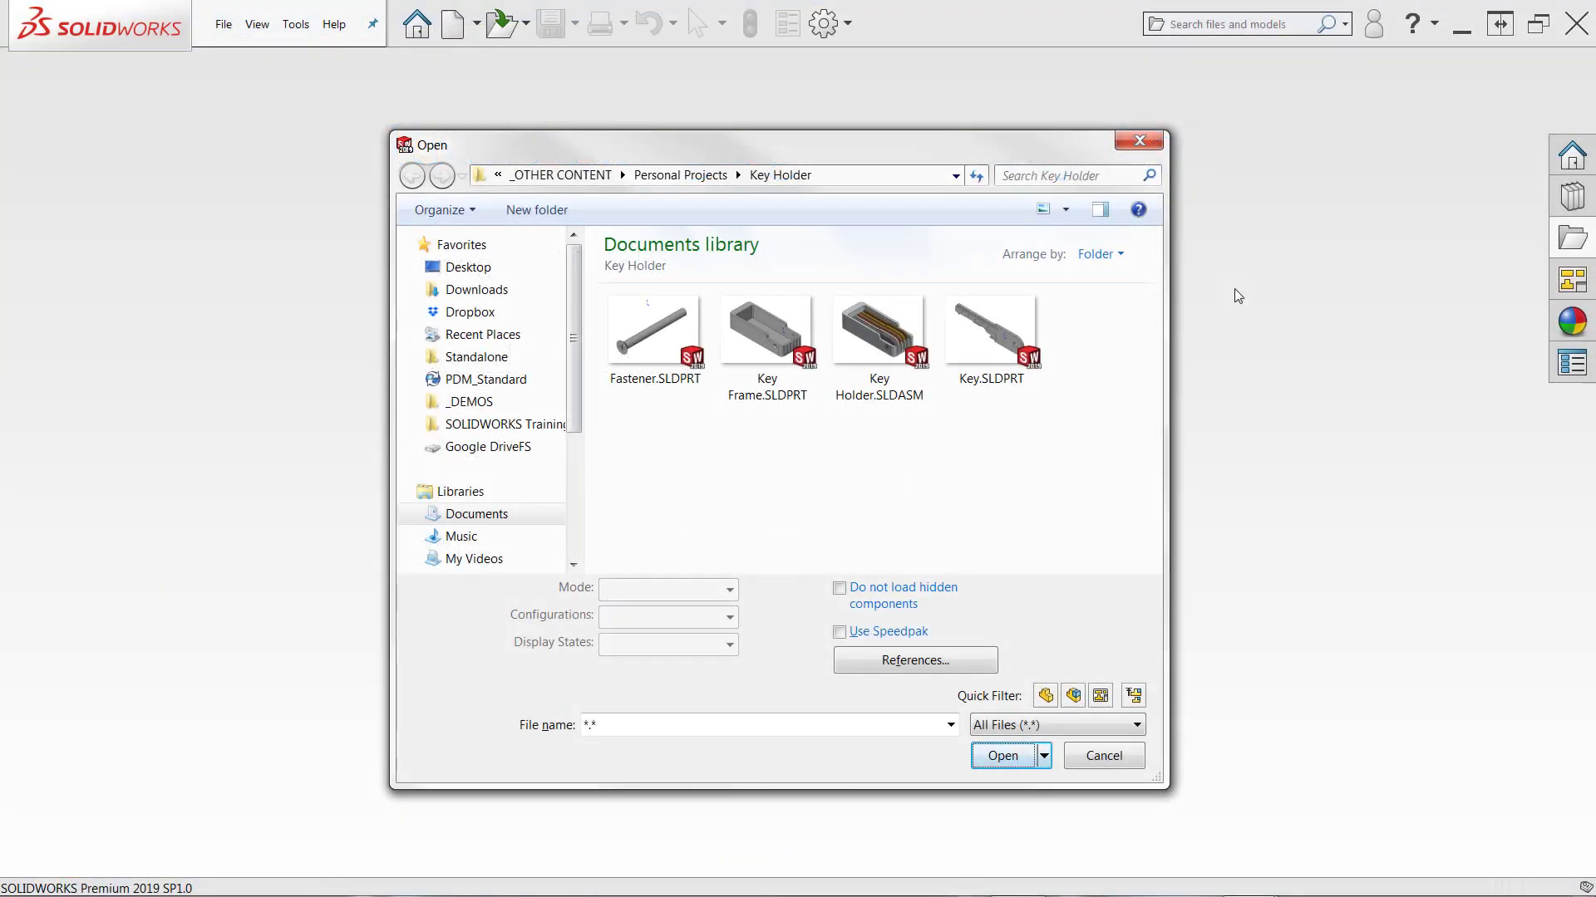
Open the Key Holder.SLDASM assembly as read-only and view the access status of its open documents in the File Explorer
{"action": "left_click", "coordinate": [888, 331]}
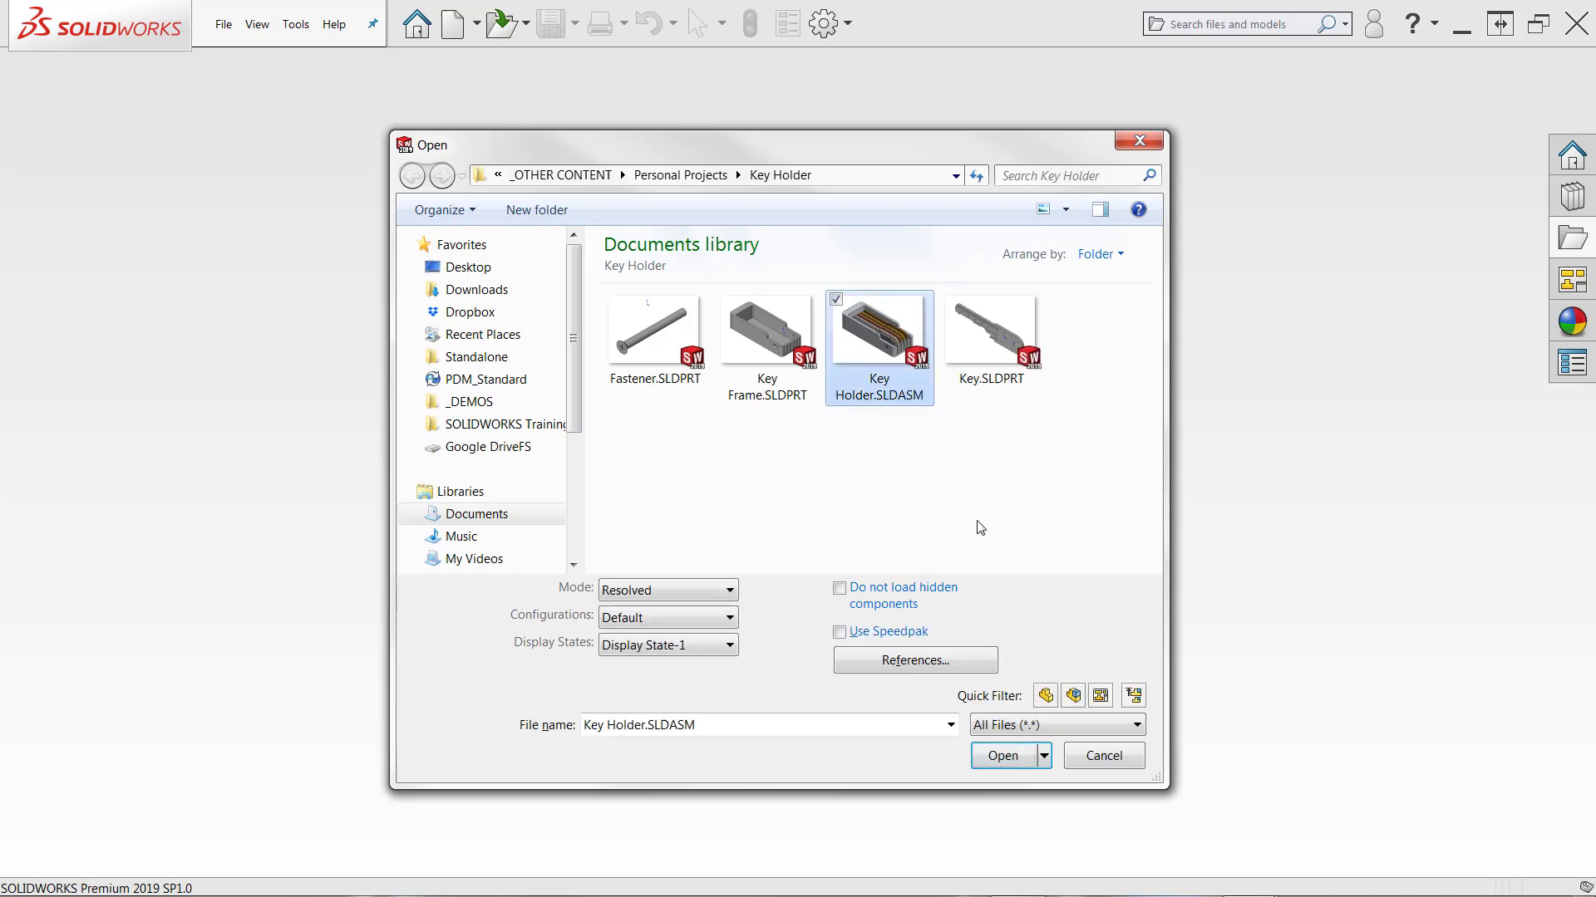
{"action": "left_click", "coordinate": [1043, 755]}
{"action": "left_click", "coordinate": [1038, 807]}
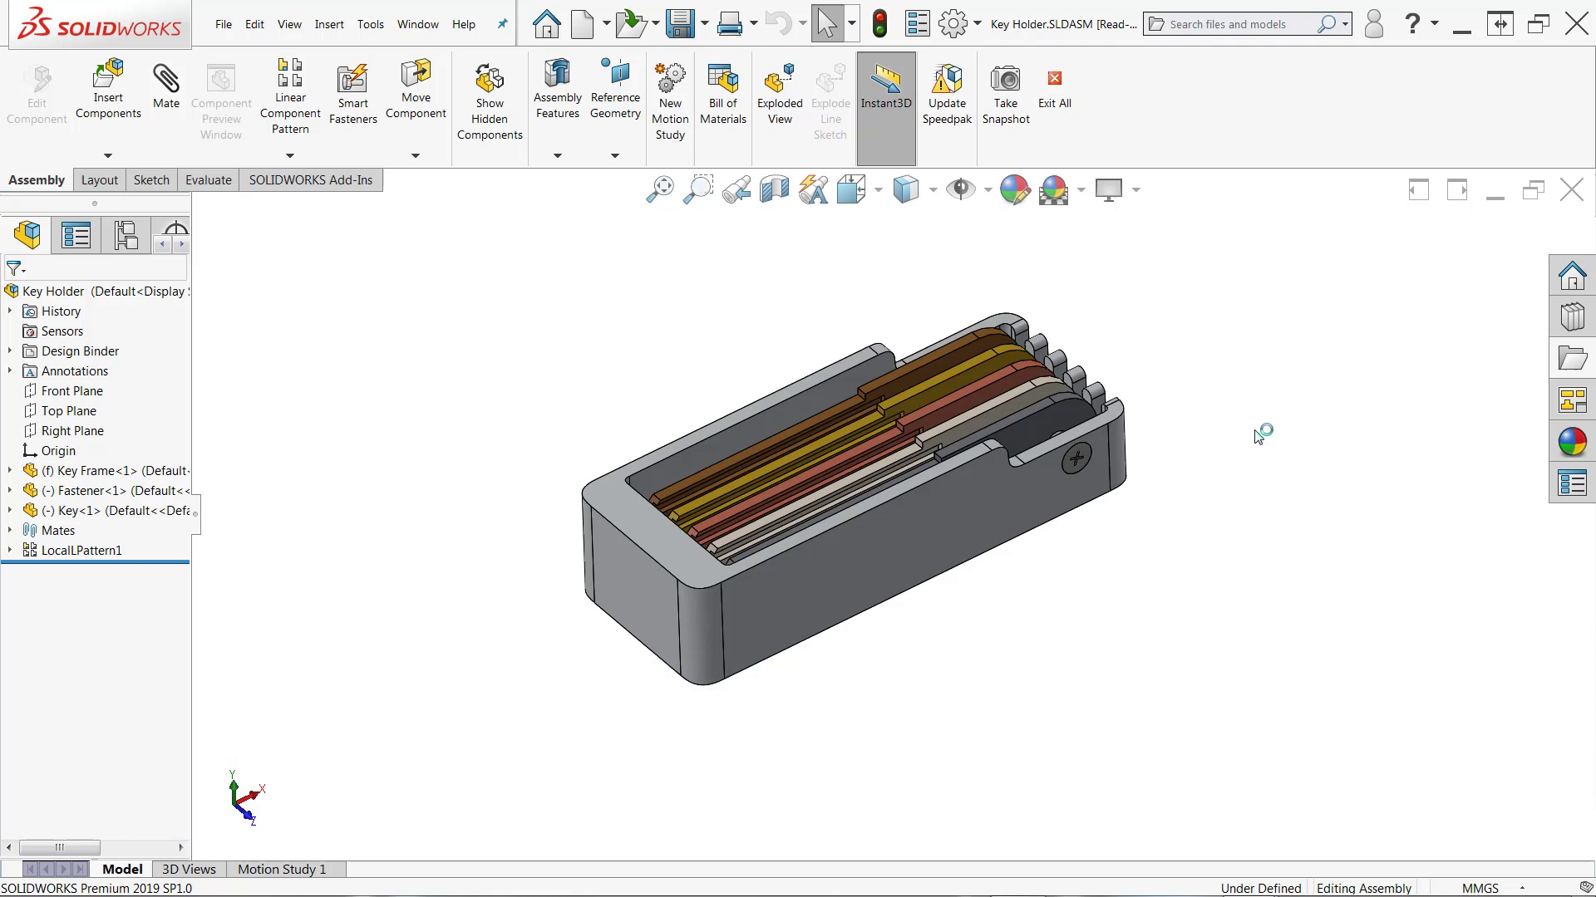
{"action": "left_click", "coordinate": [1569, 324]}
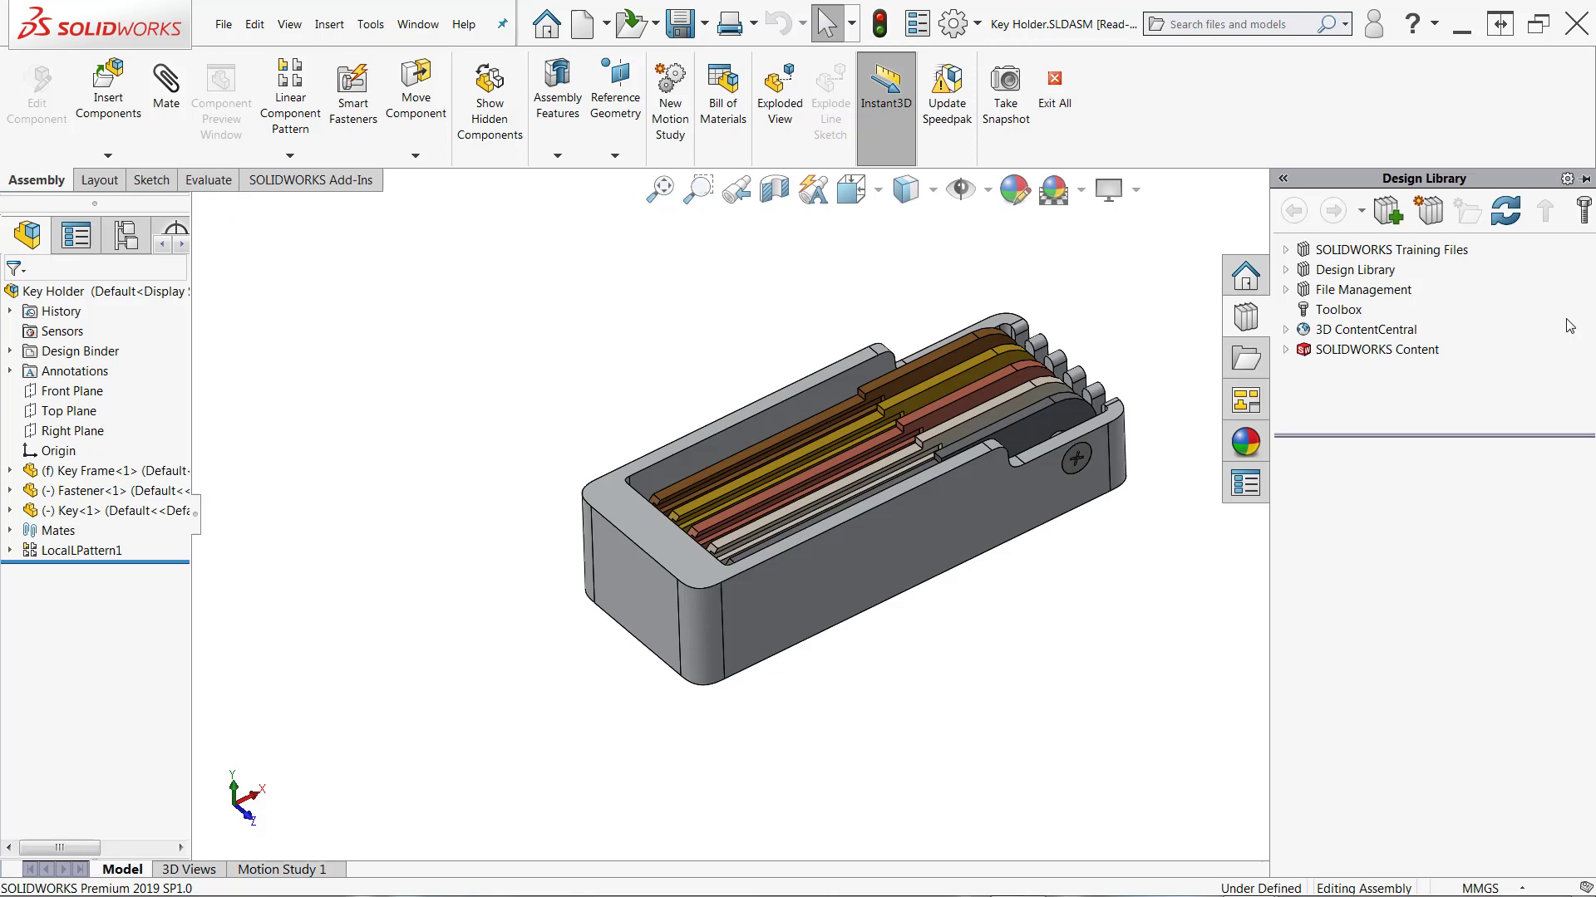
{"action": "left_click", "coordinate": [1244, 359]}
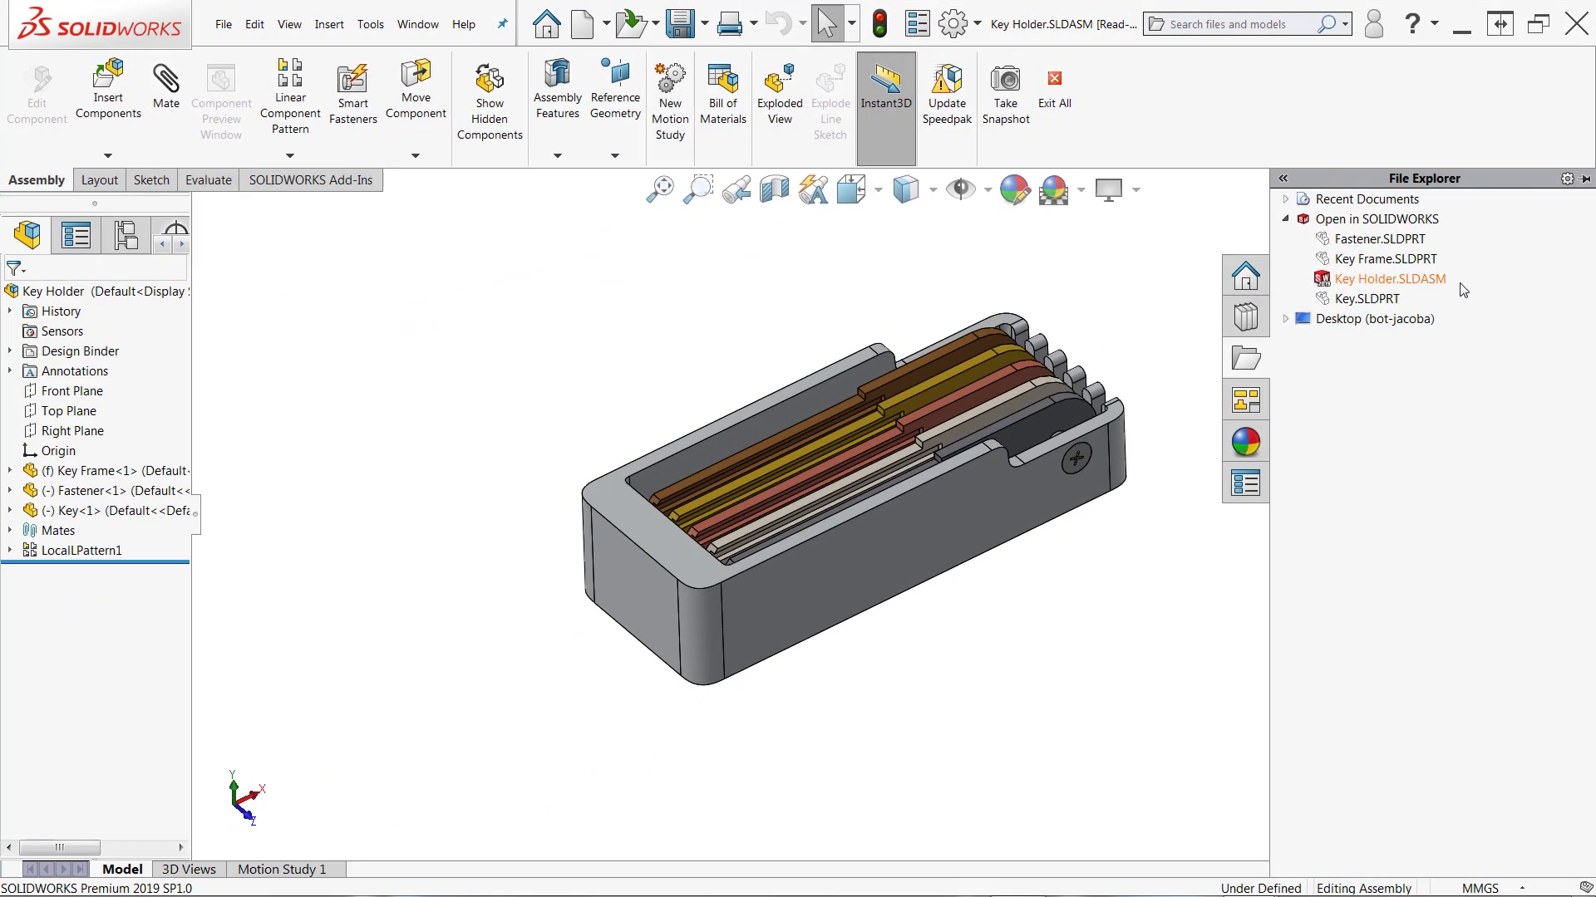
In the External References system options, open referenced documents with read-only access and suppress the prompt to save read-only referenced documents
{"action": "left_click", "coordinate": [955, 25]}
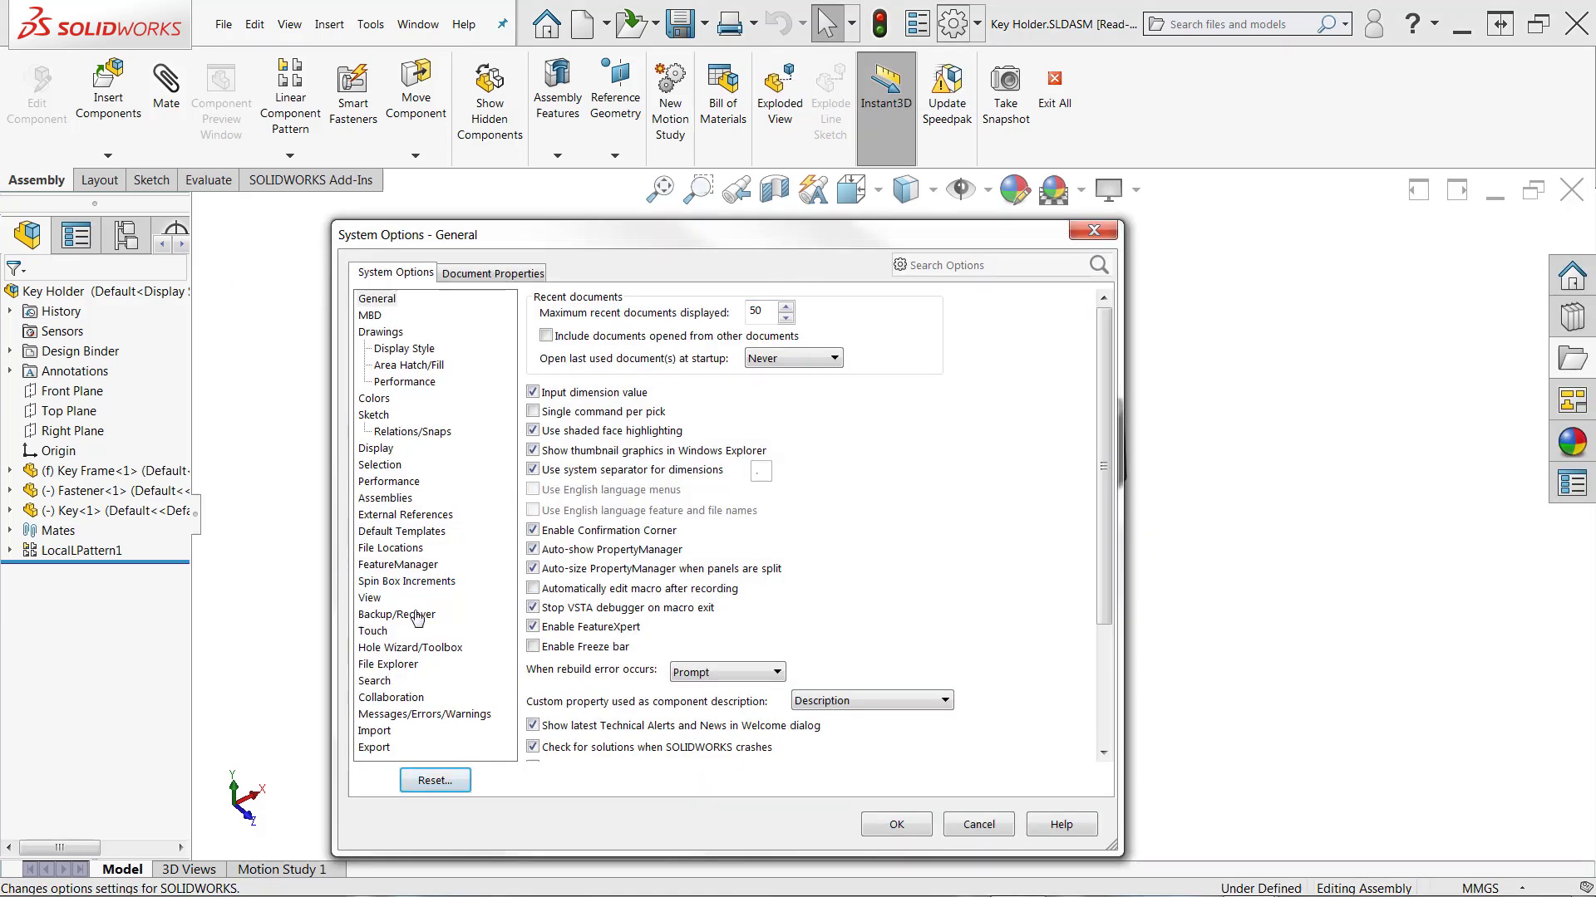
{"action": "left_click", "coordinate": [411, 515]}
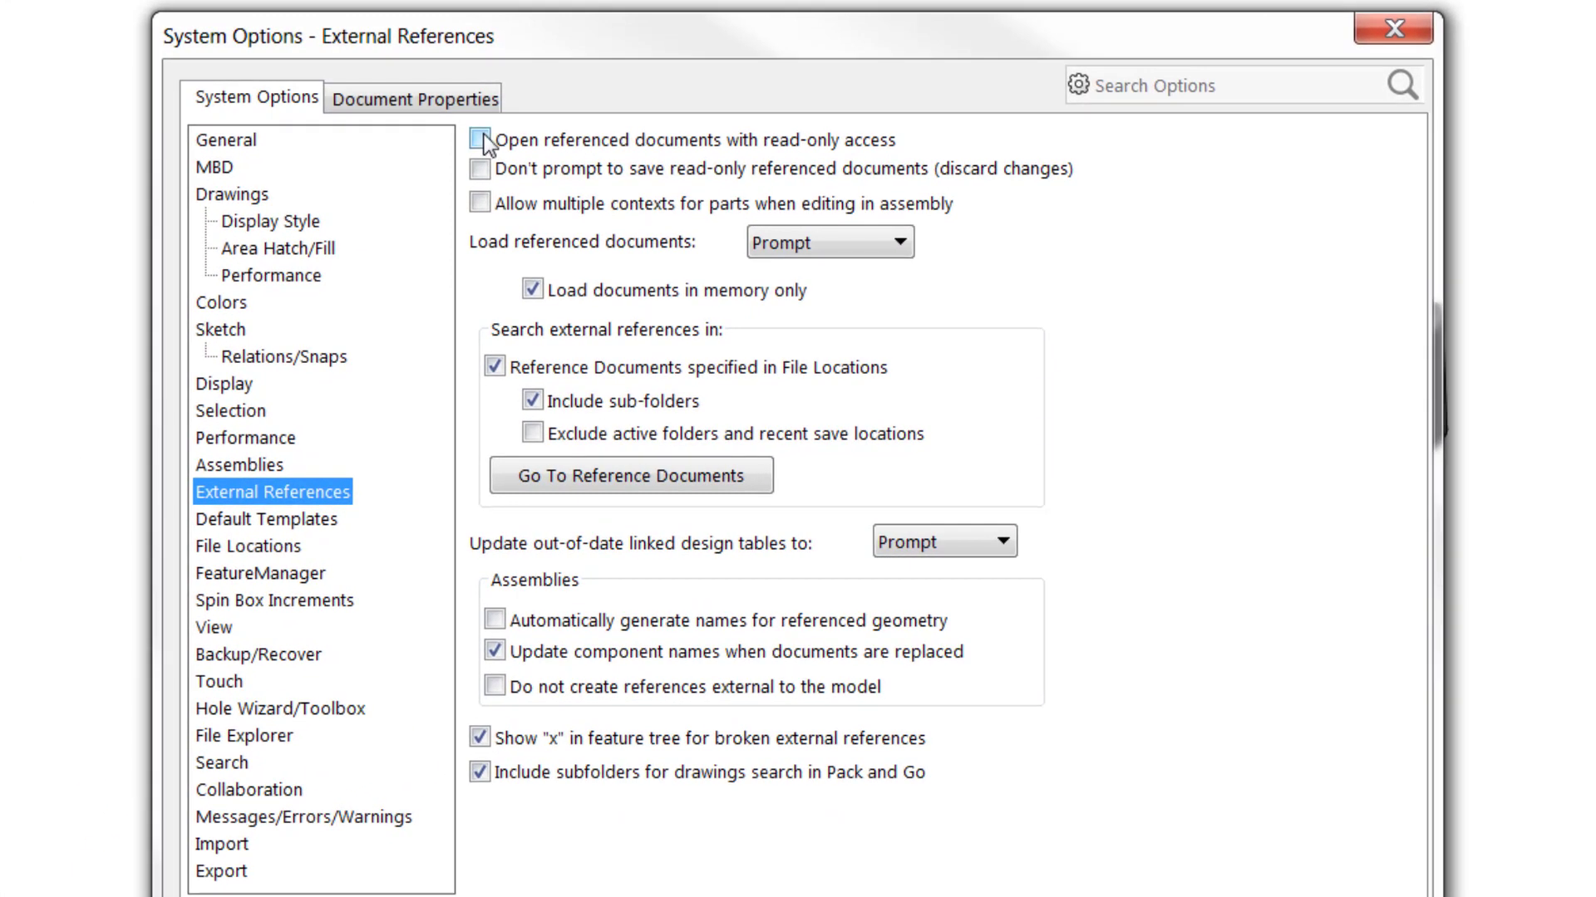
{"action": "left_click", "coordinate": [481, 140]}
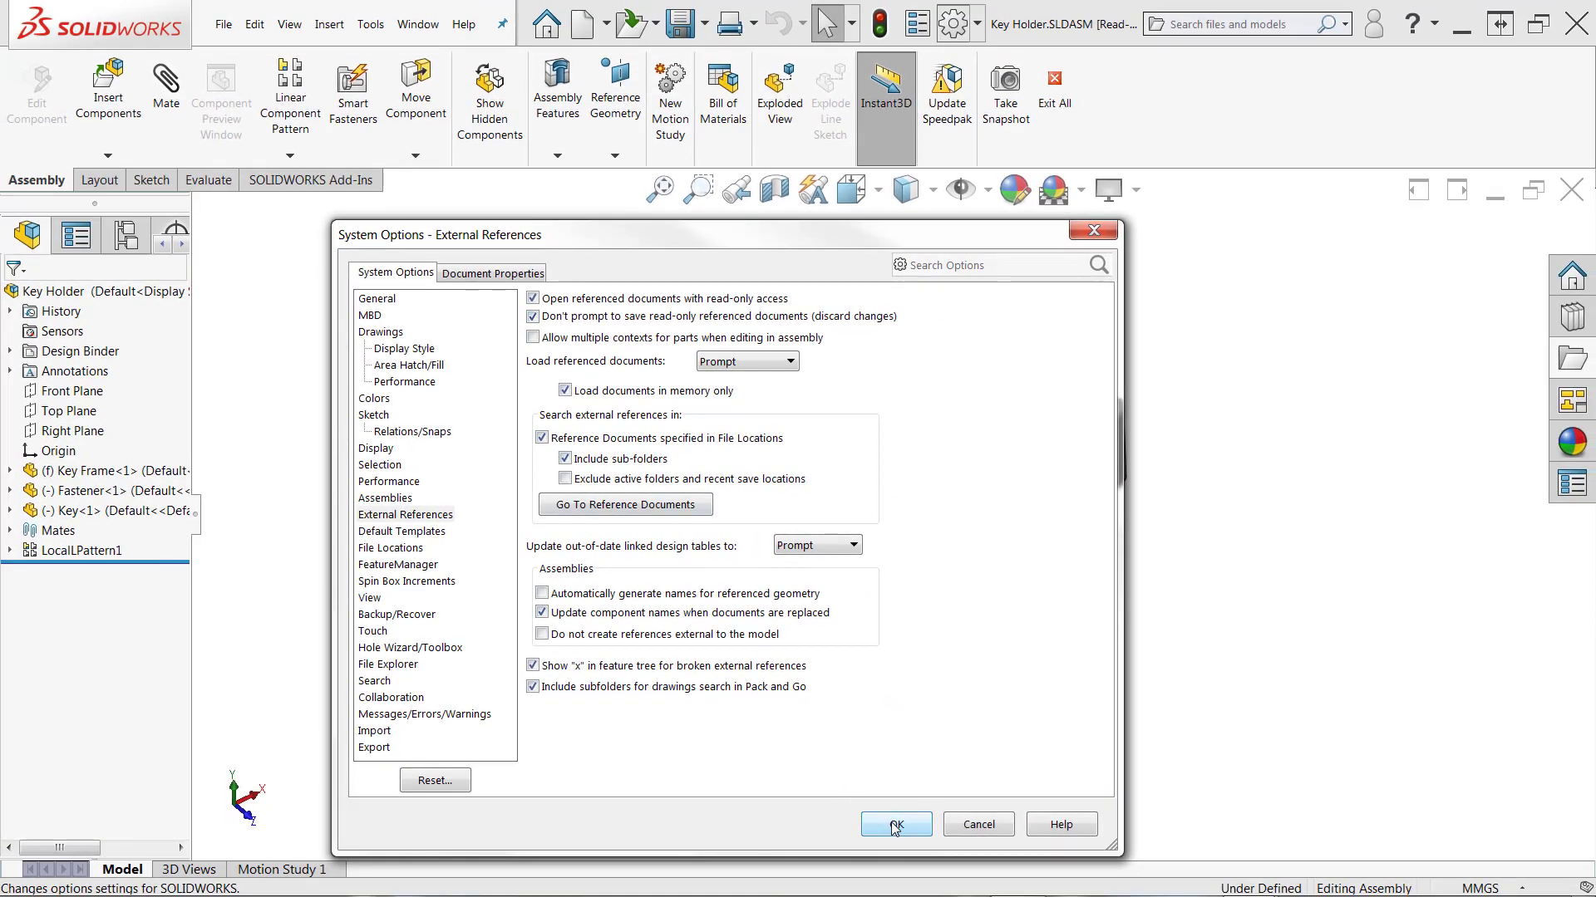
{"action": "left_click", "coordinate": [896, 824]}
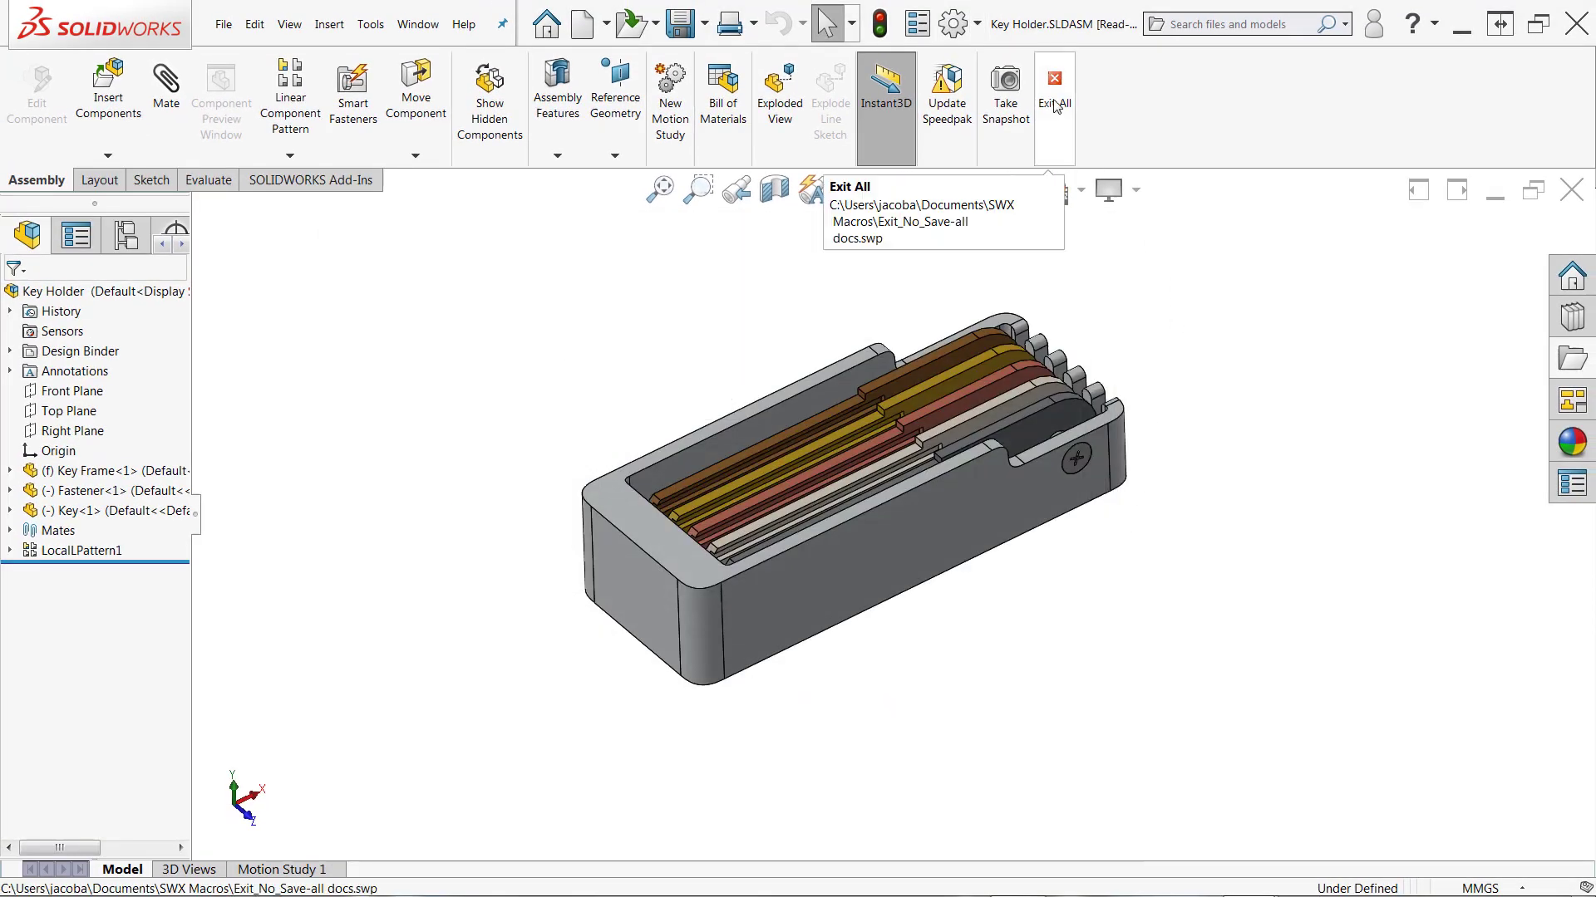
Close all documents without saving, then reopen Key Holder.SLDASM as read-only and check its references' access status
{"action": "left_click", "coordinate": [1055, 95]}
{"action": "key", "text": "ctrl+o"}
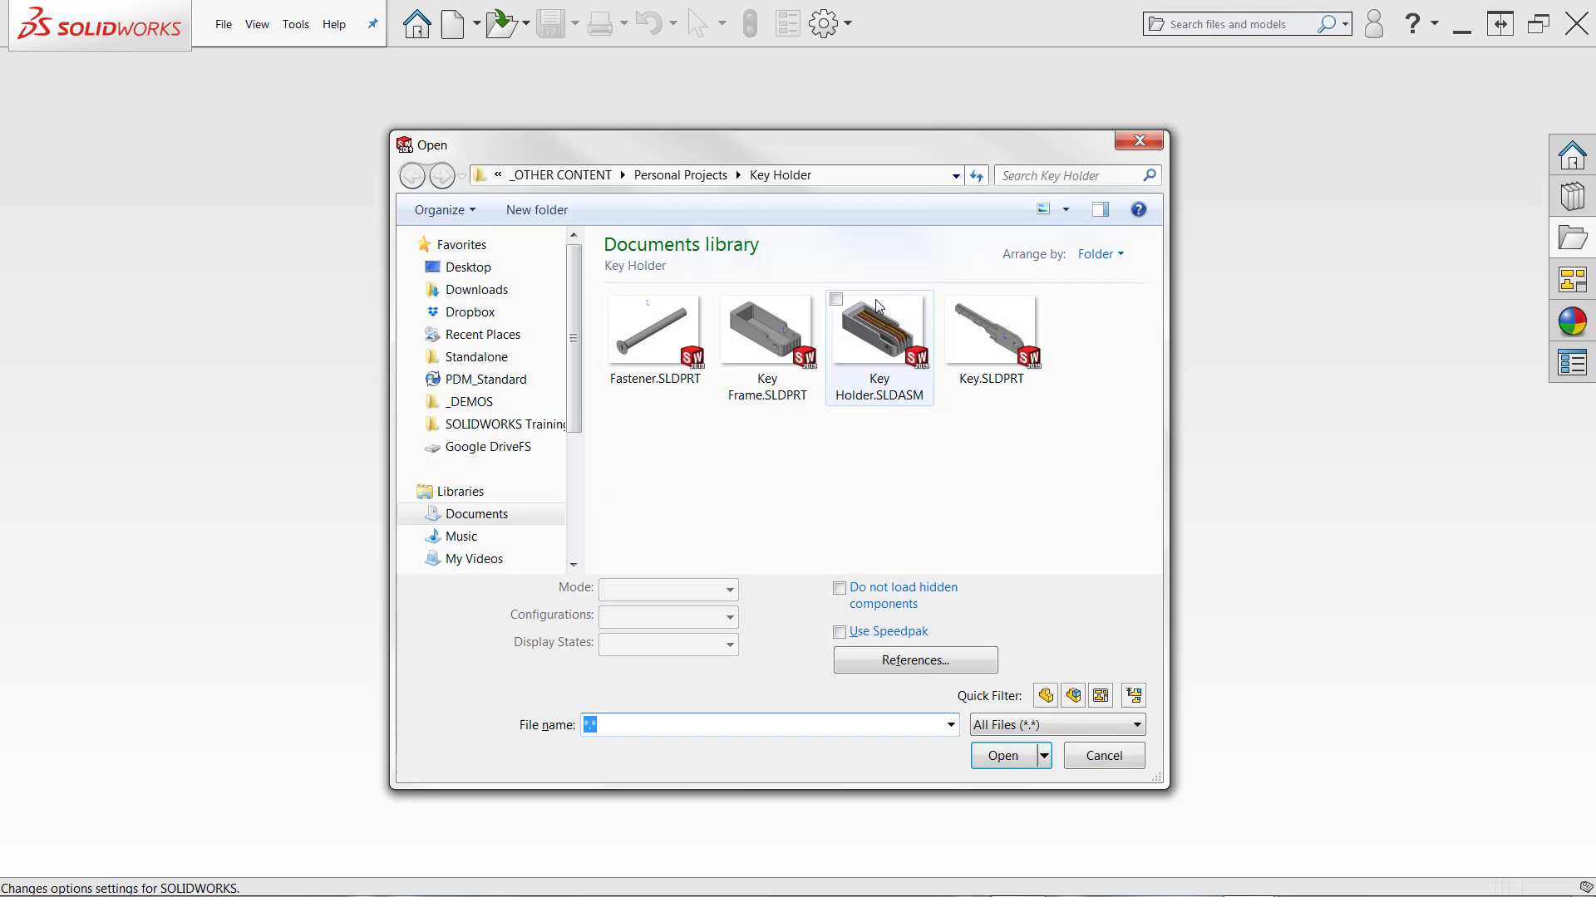
{"action": "left_click", "coordinate": [878, 320]}
{"action": "left_click", "coordinate": [1043, 756]}
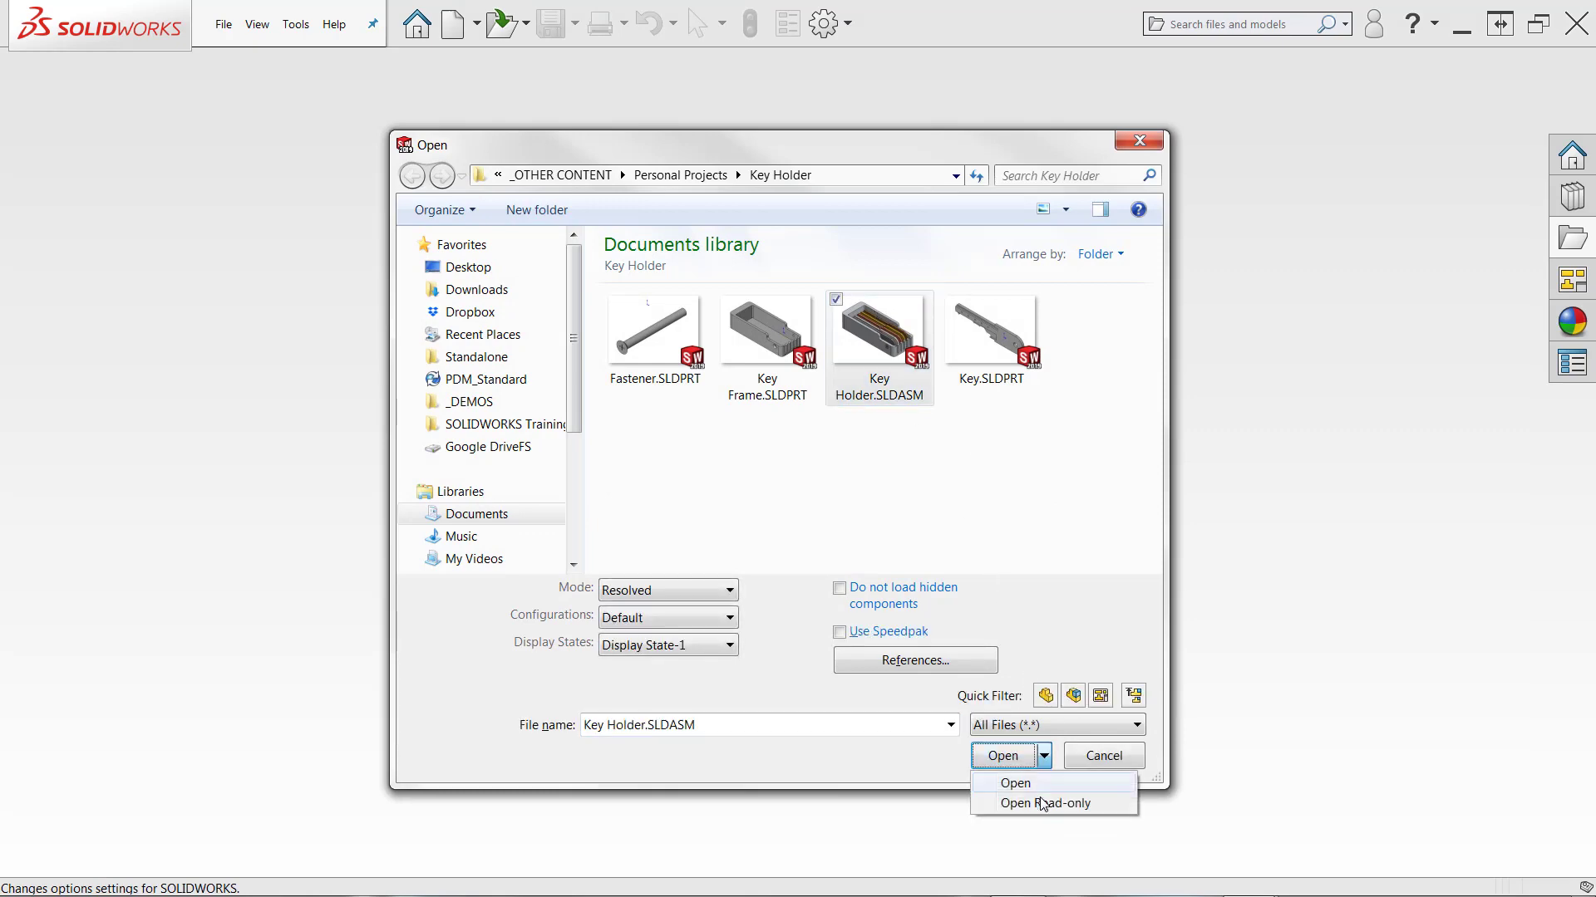
{"action": "left_click", "coordinate": [1039, 803]}
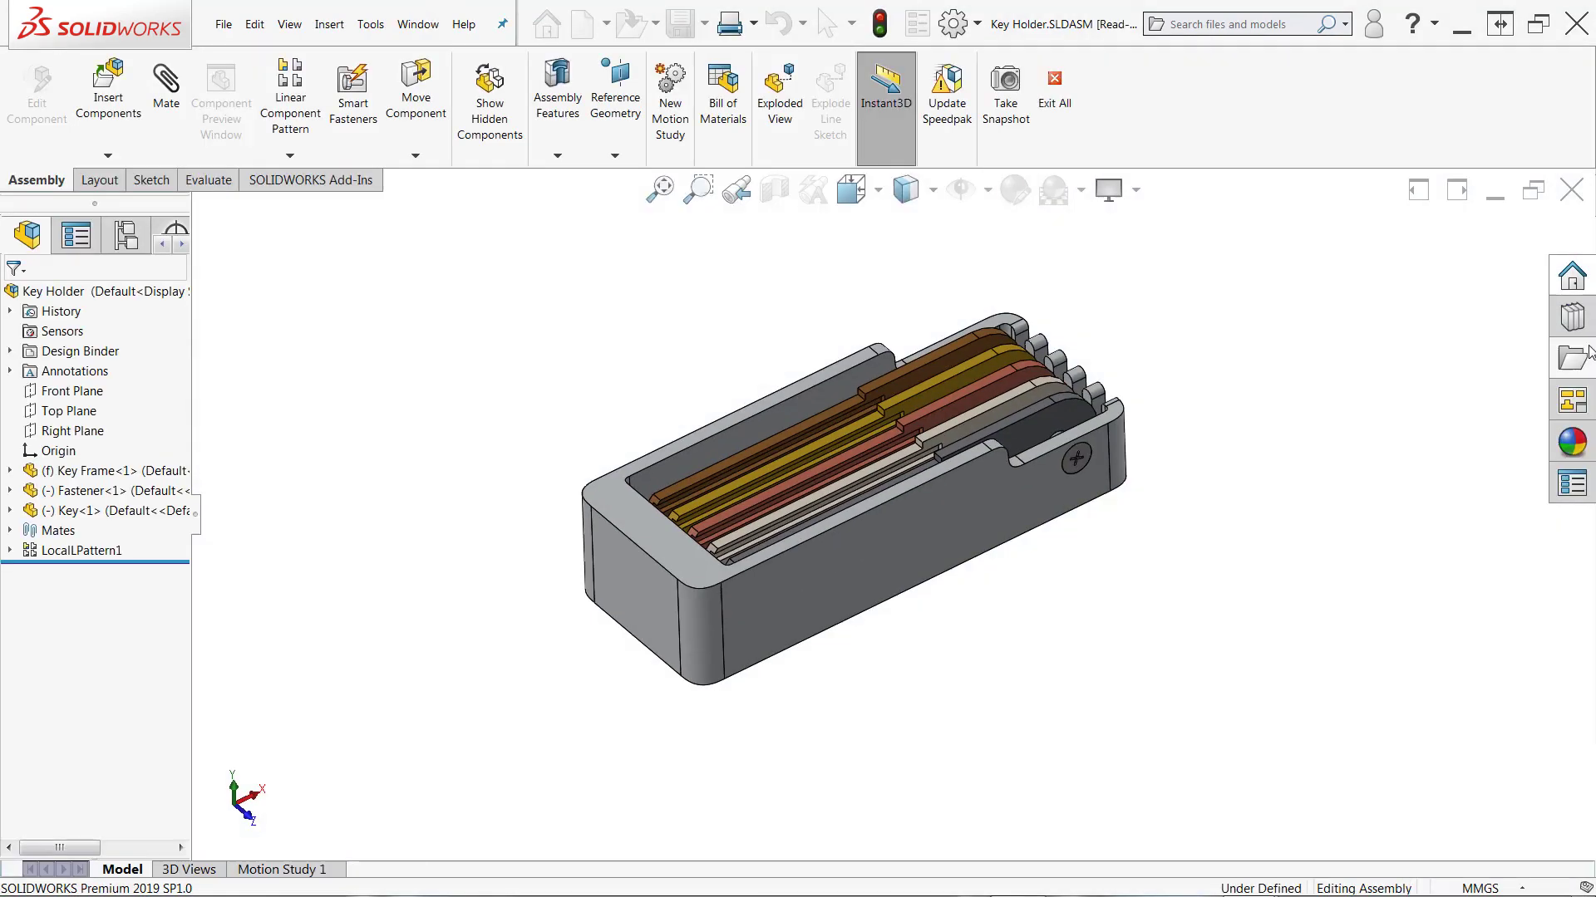
{"action": "left_click", "coordinate": [1579, 361]}
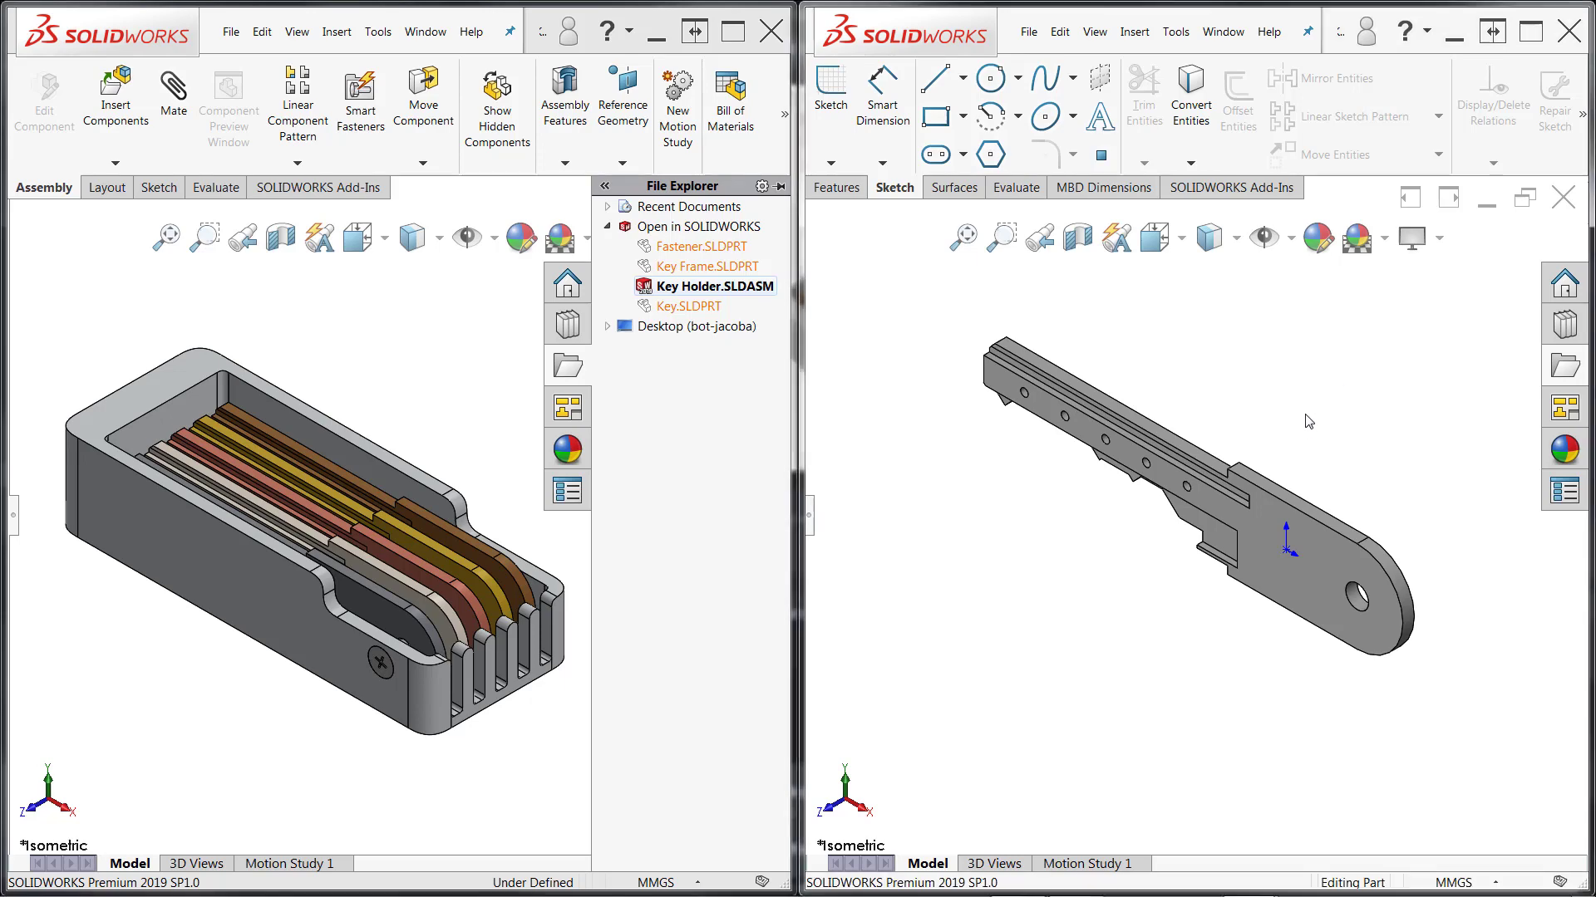
Set the overall length dimension of the key part to 60 mm
{"action": "double_click", "coordinate": [1288, 579]}
{"action": "double_click", "coordinate": [1186, 770]}
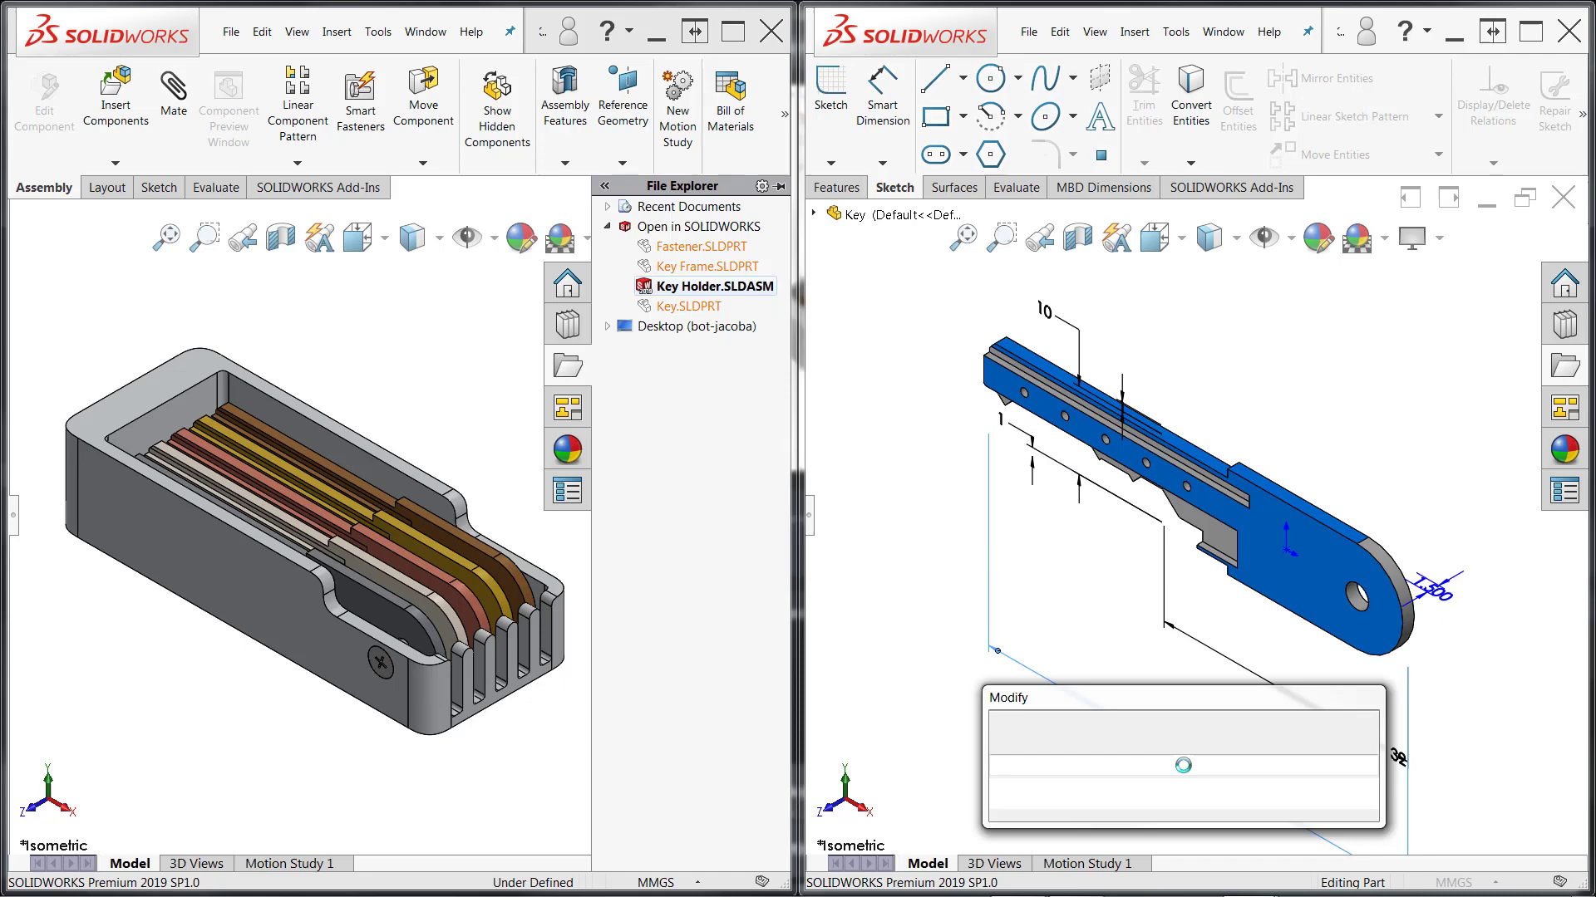
{"action": "type", "text": "60"}
{"action": "key", "text": "Return"}
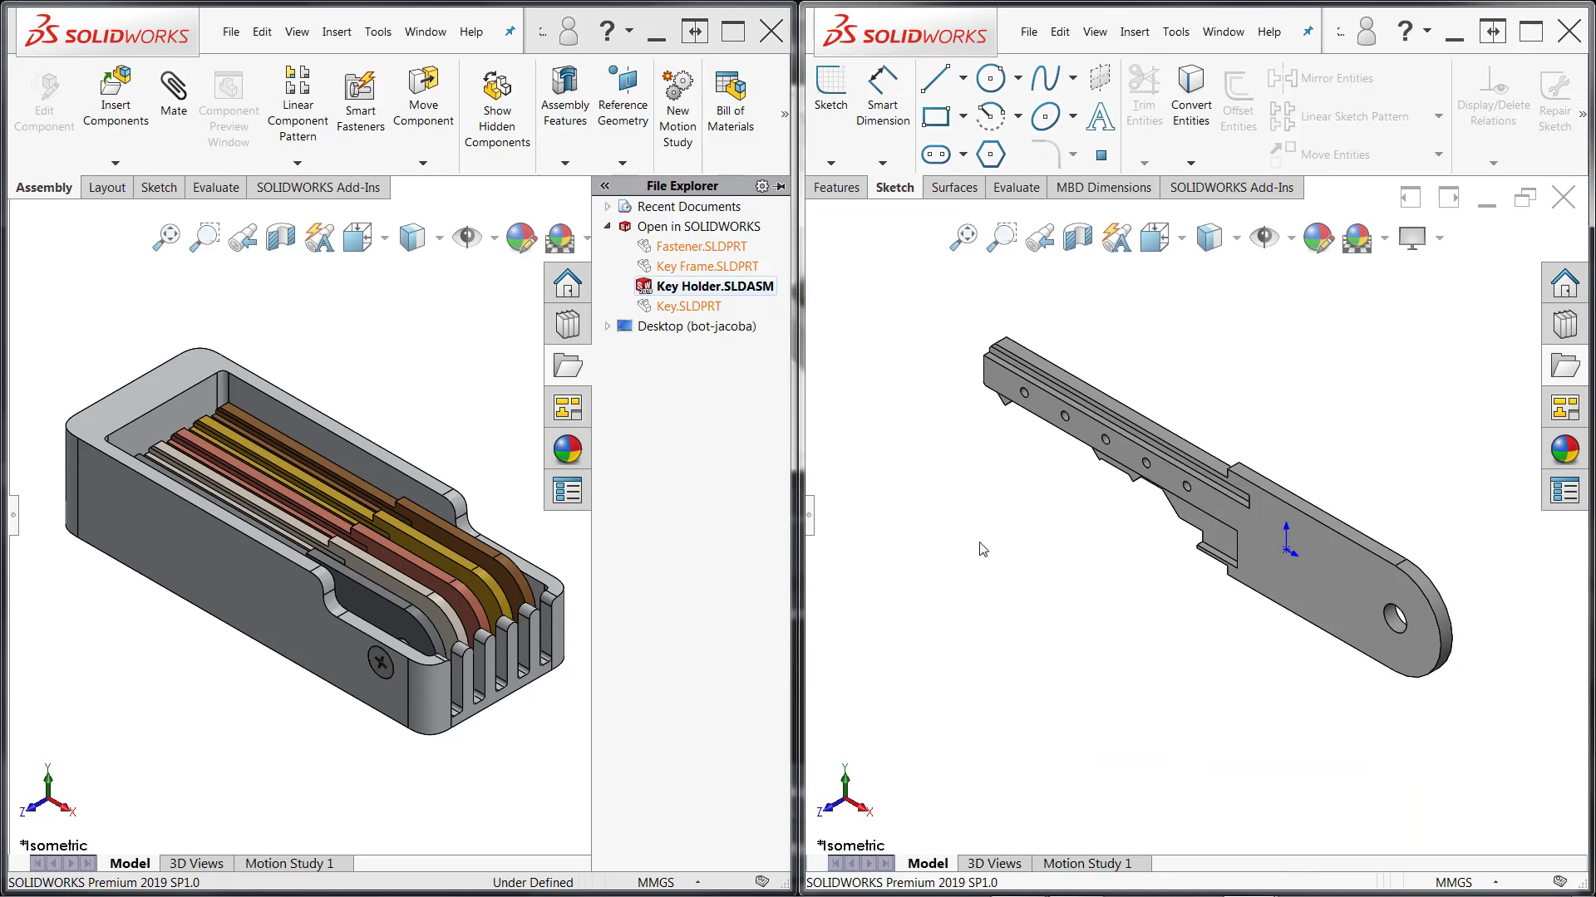
Reload the Key component in the Key Holder assembly from disk, keeping it read-only
{"action": "left_click", "coordinate": [403, 359]}
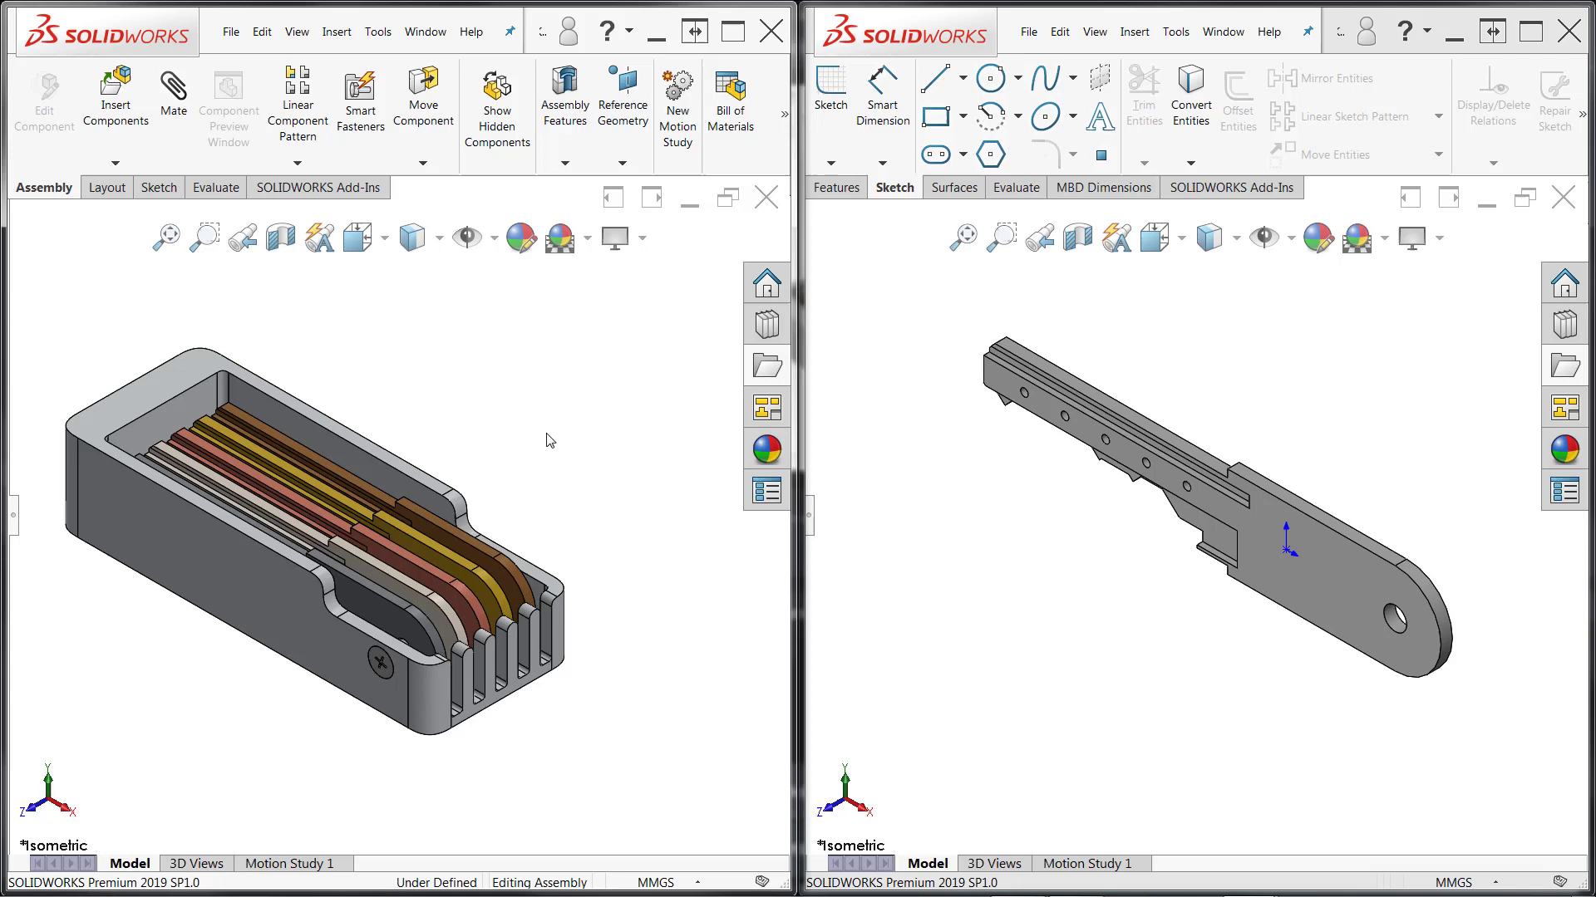
{"action": "right_click", "coordinate": [375, 594]}
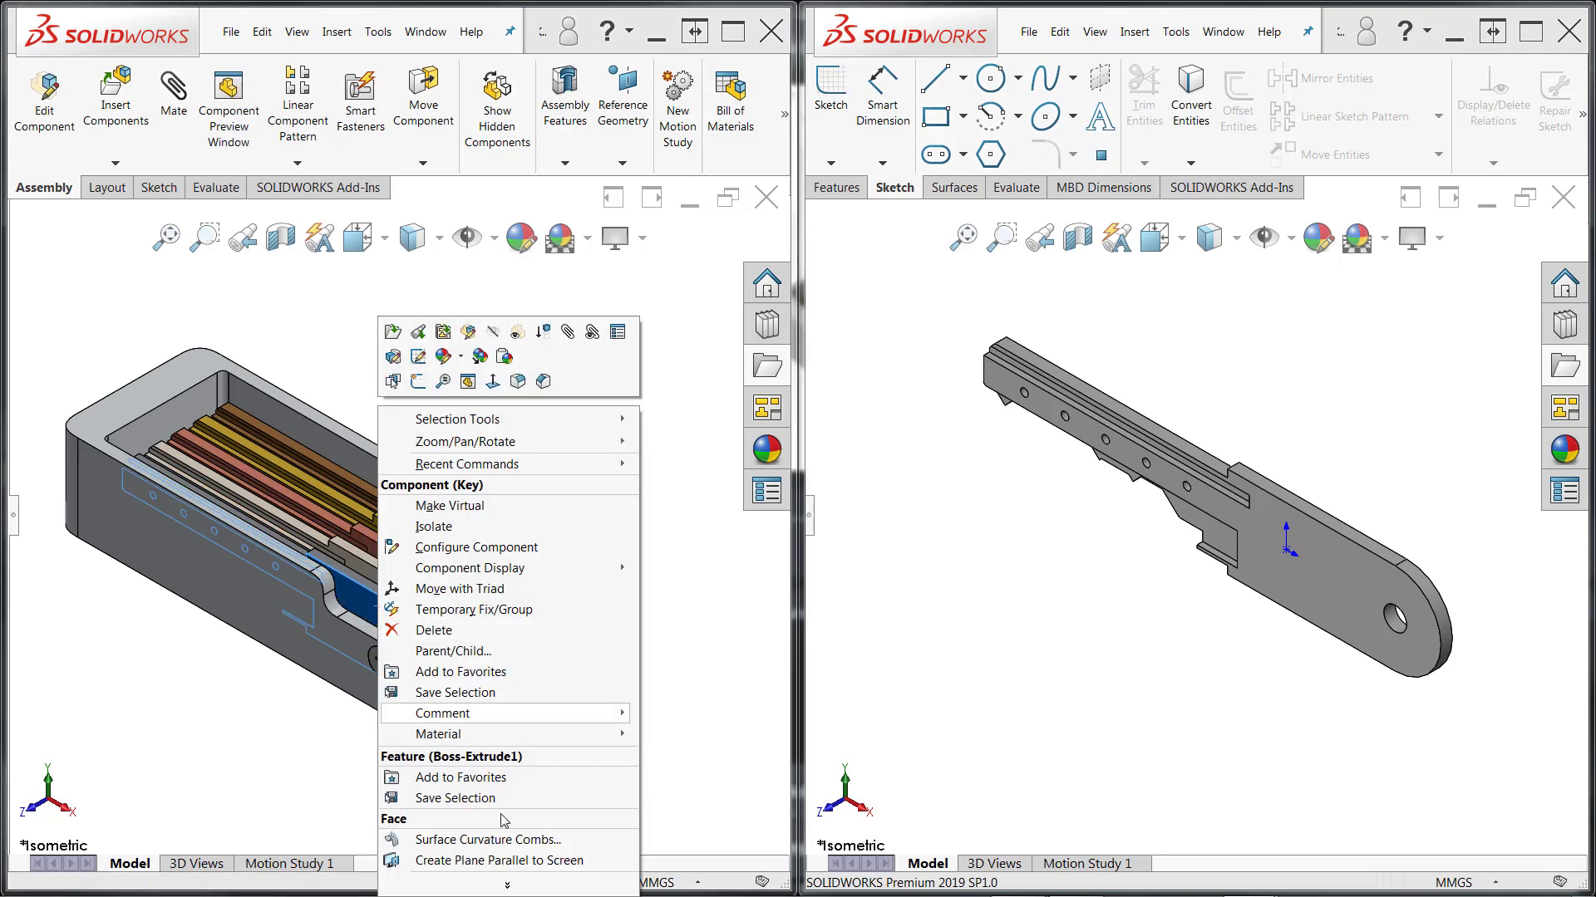
{"action": "left_click", "coordinate": [527, 886]}
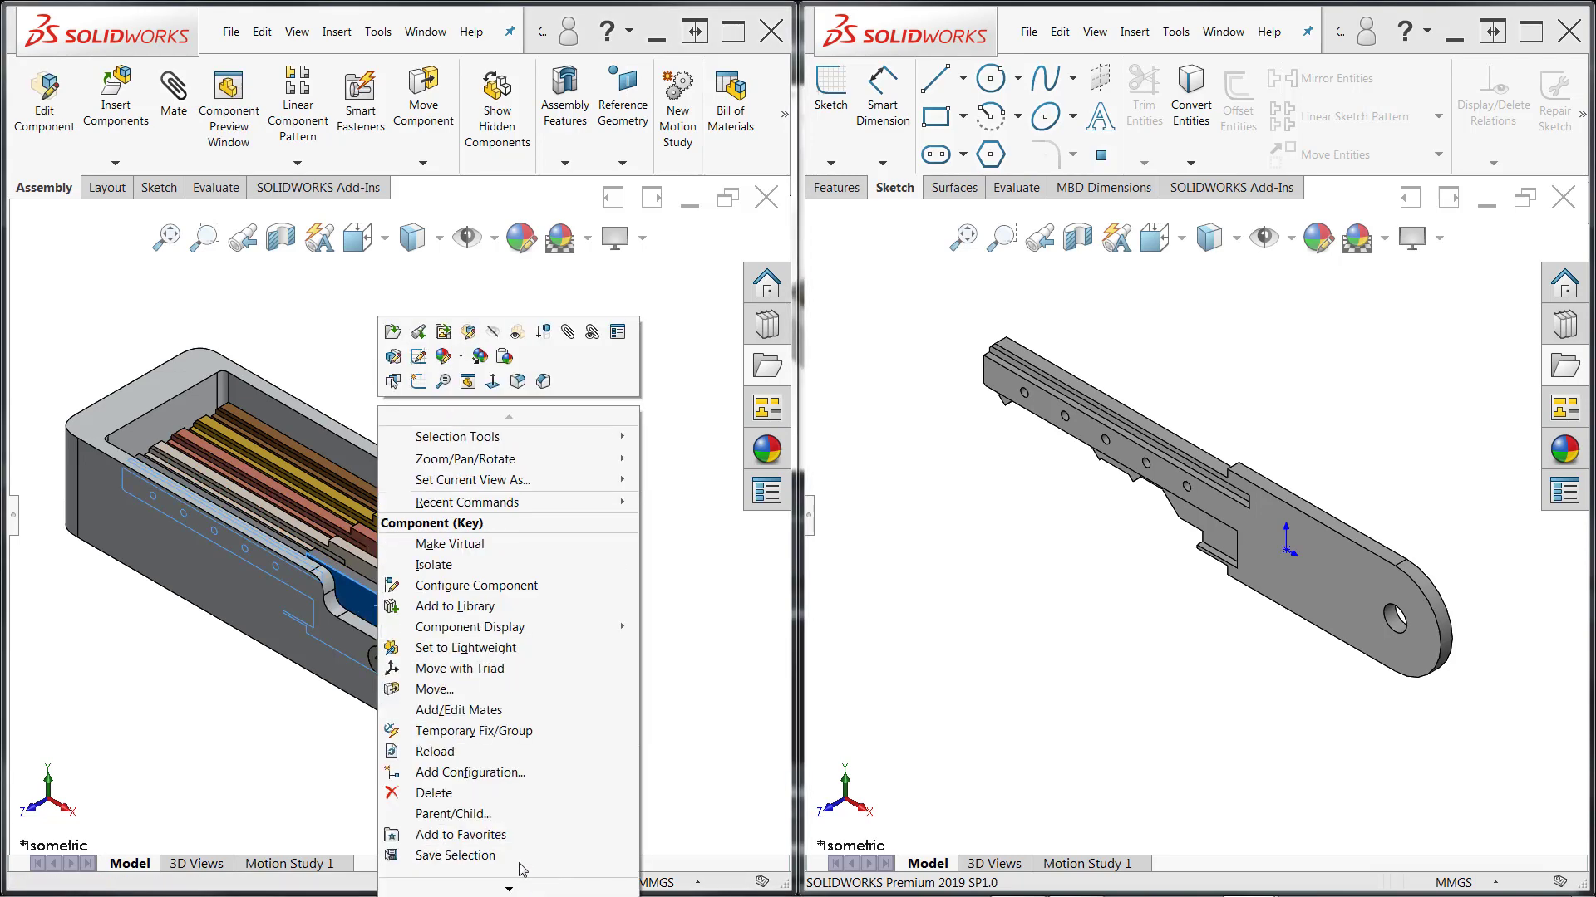
{"action": "left_click", "coordinate": [435, 752]}
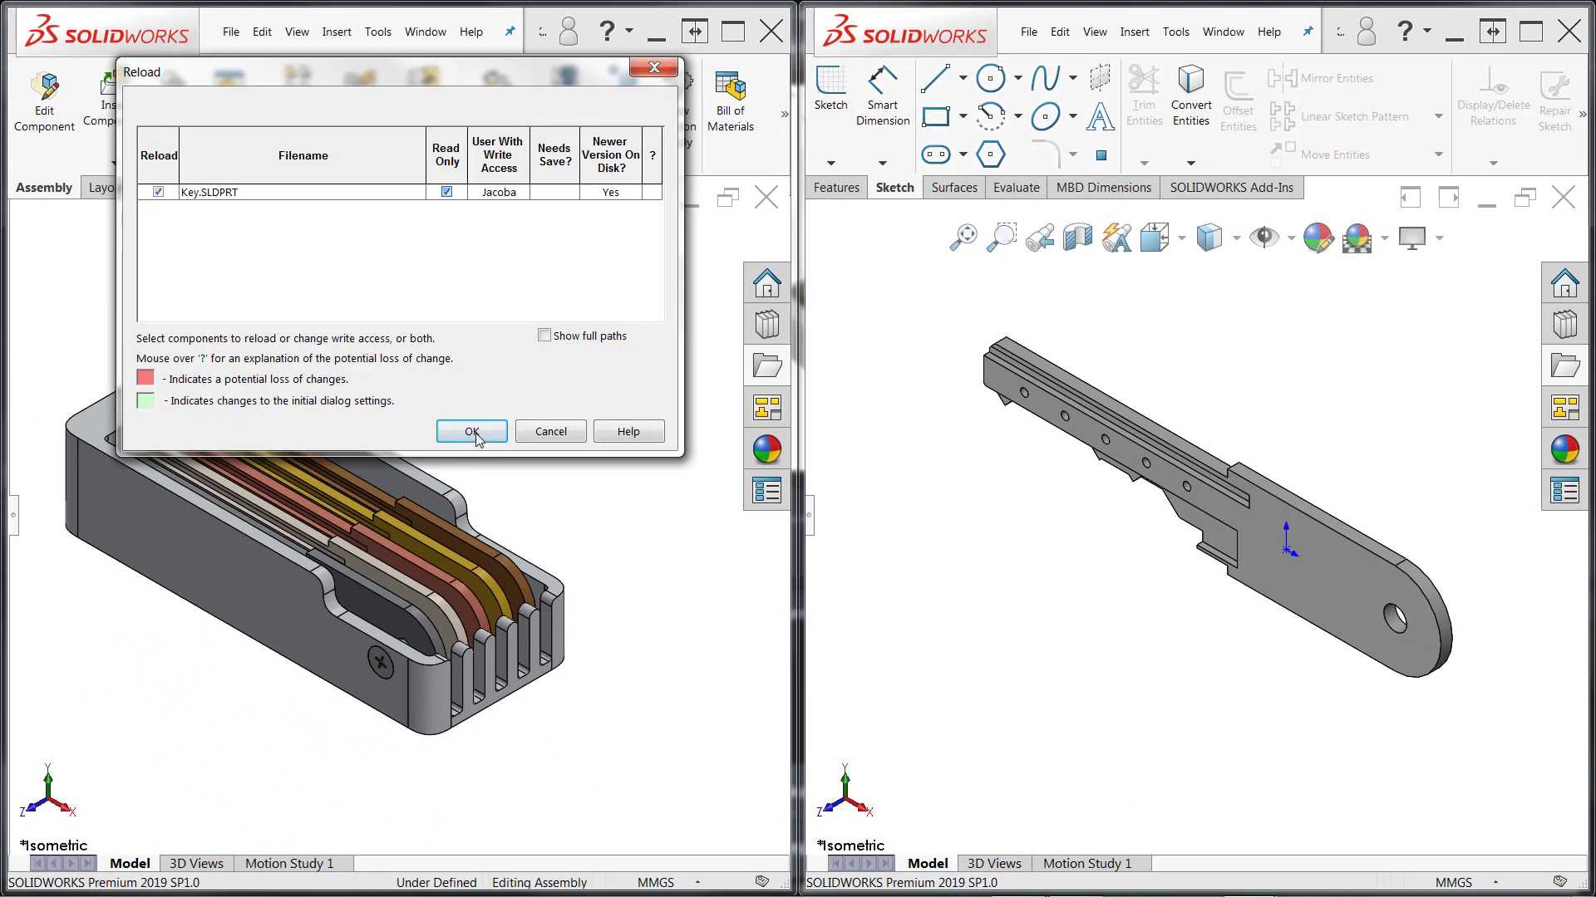
{"action": "left_click", "coordinate": [474, 434]}
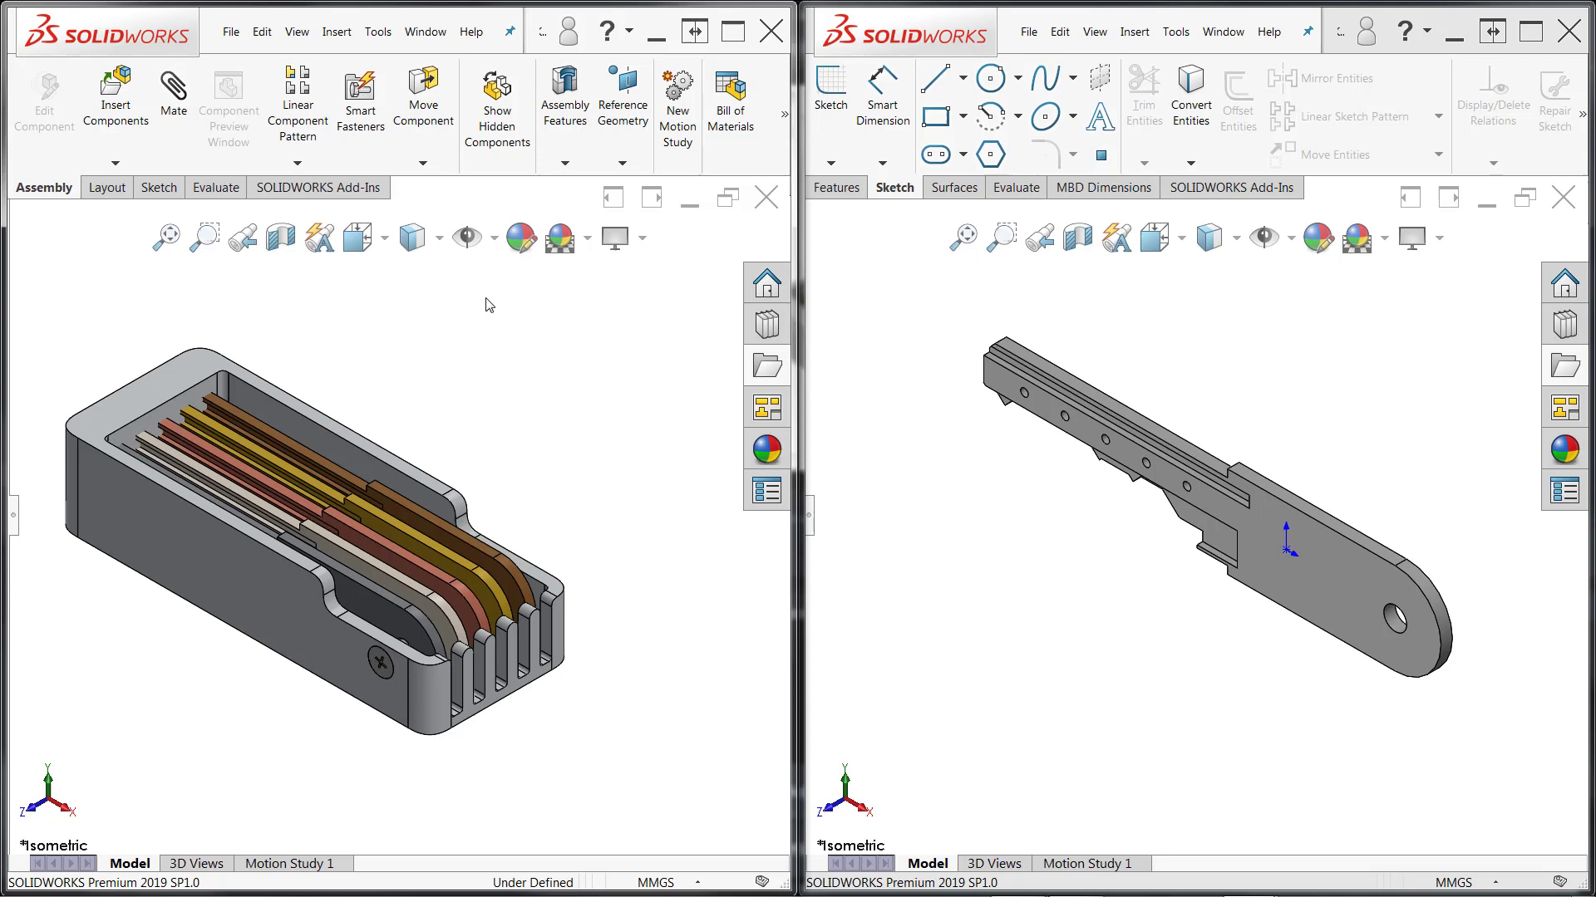
In the Collaboration system options, enable the multi-user environment and the check for read-only files modified by other users
{"action": "left_click", "coordinate": [378, 31]}
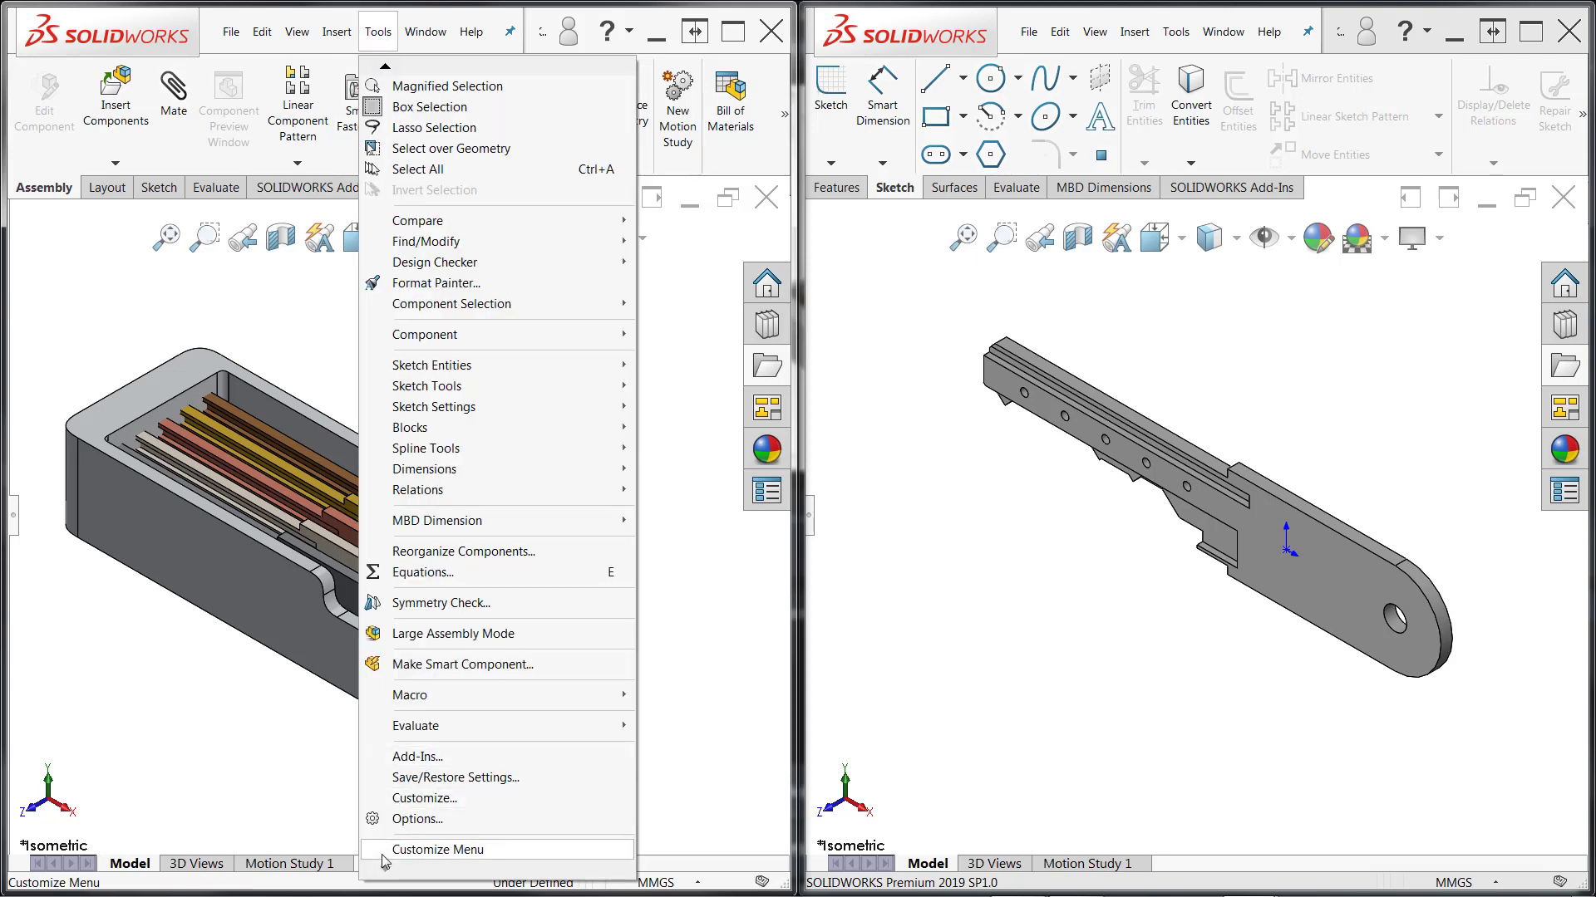
{"action": "left_click", "coordinate": [417, 819]}
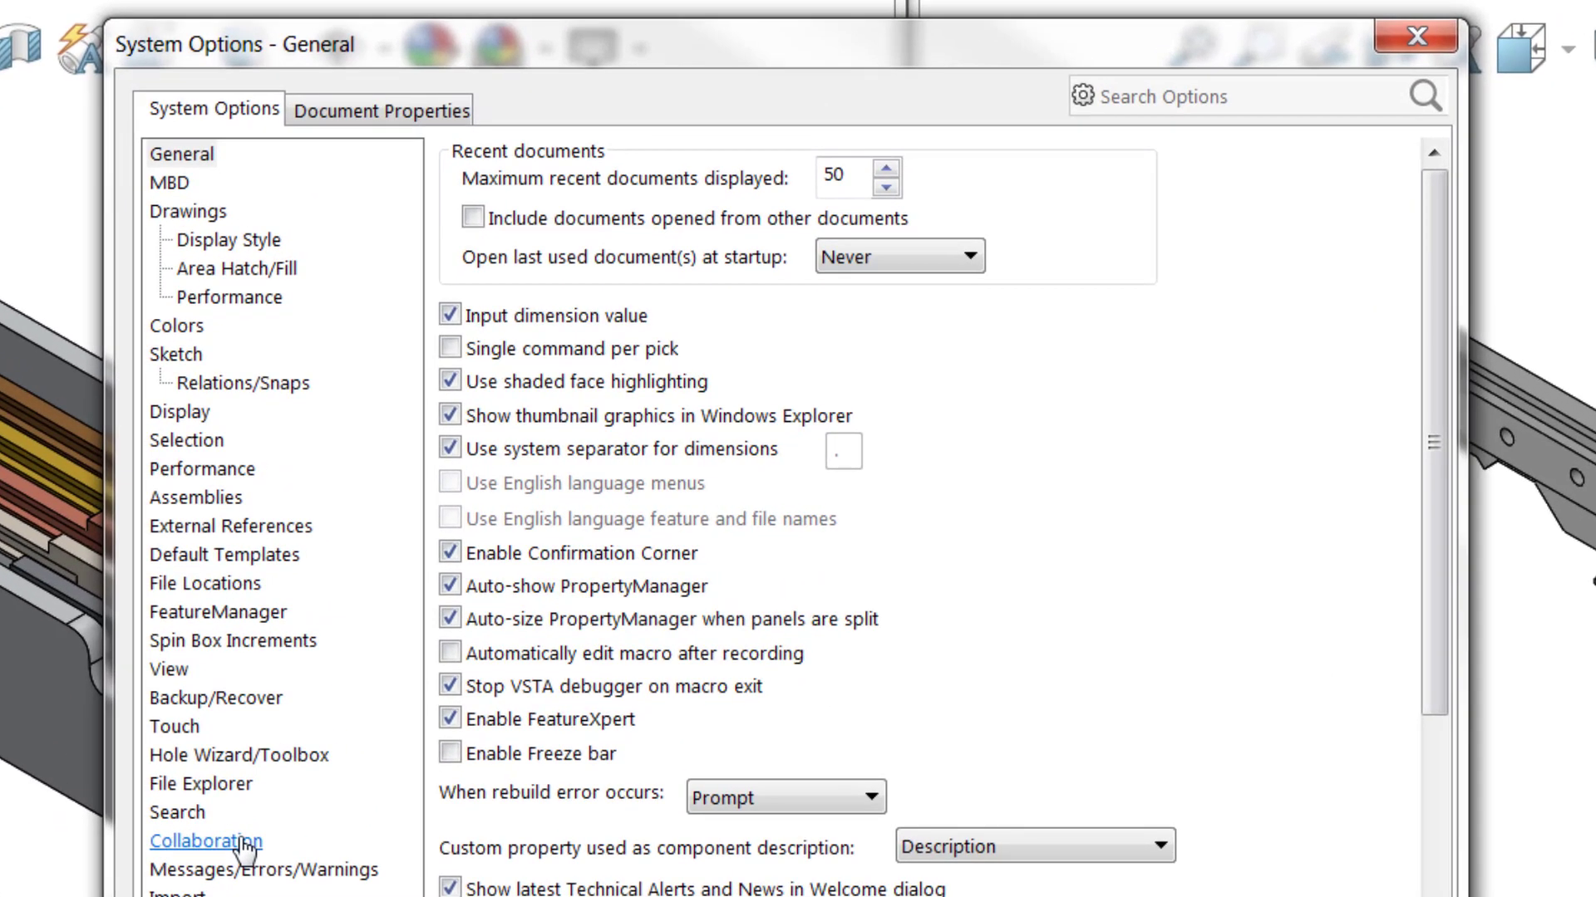
{"action": "left_click", "coordinate": [245, 843]}
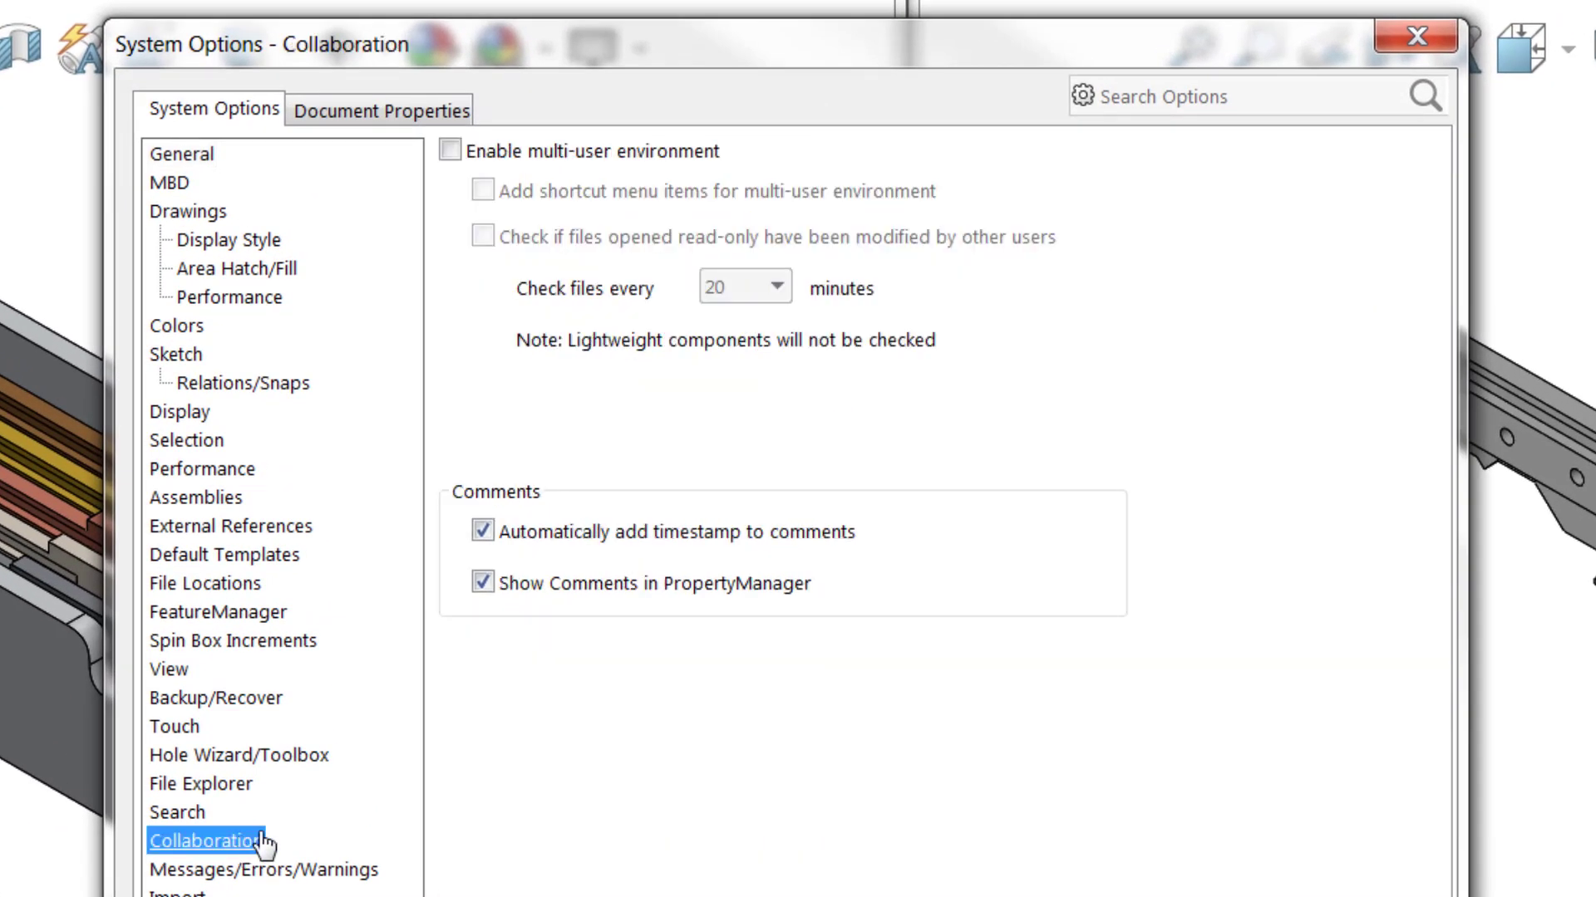
{"action": "left_click", "coordinate": [451, 151]}
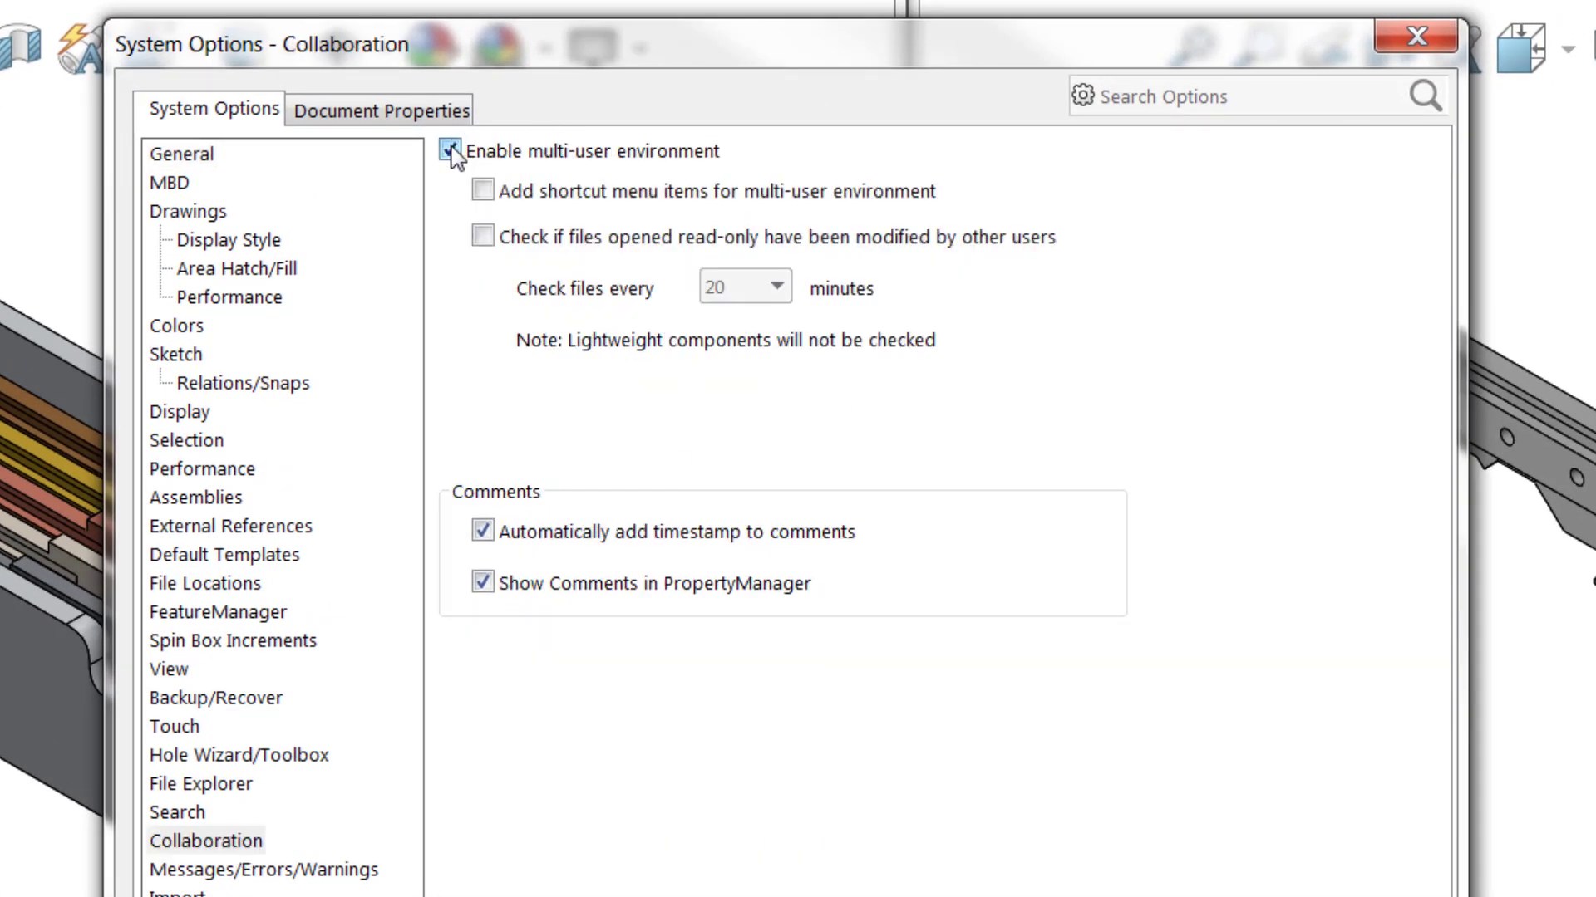
{"action": "left_click", "coordinate": [482, 236]}
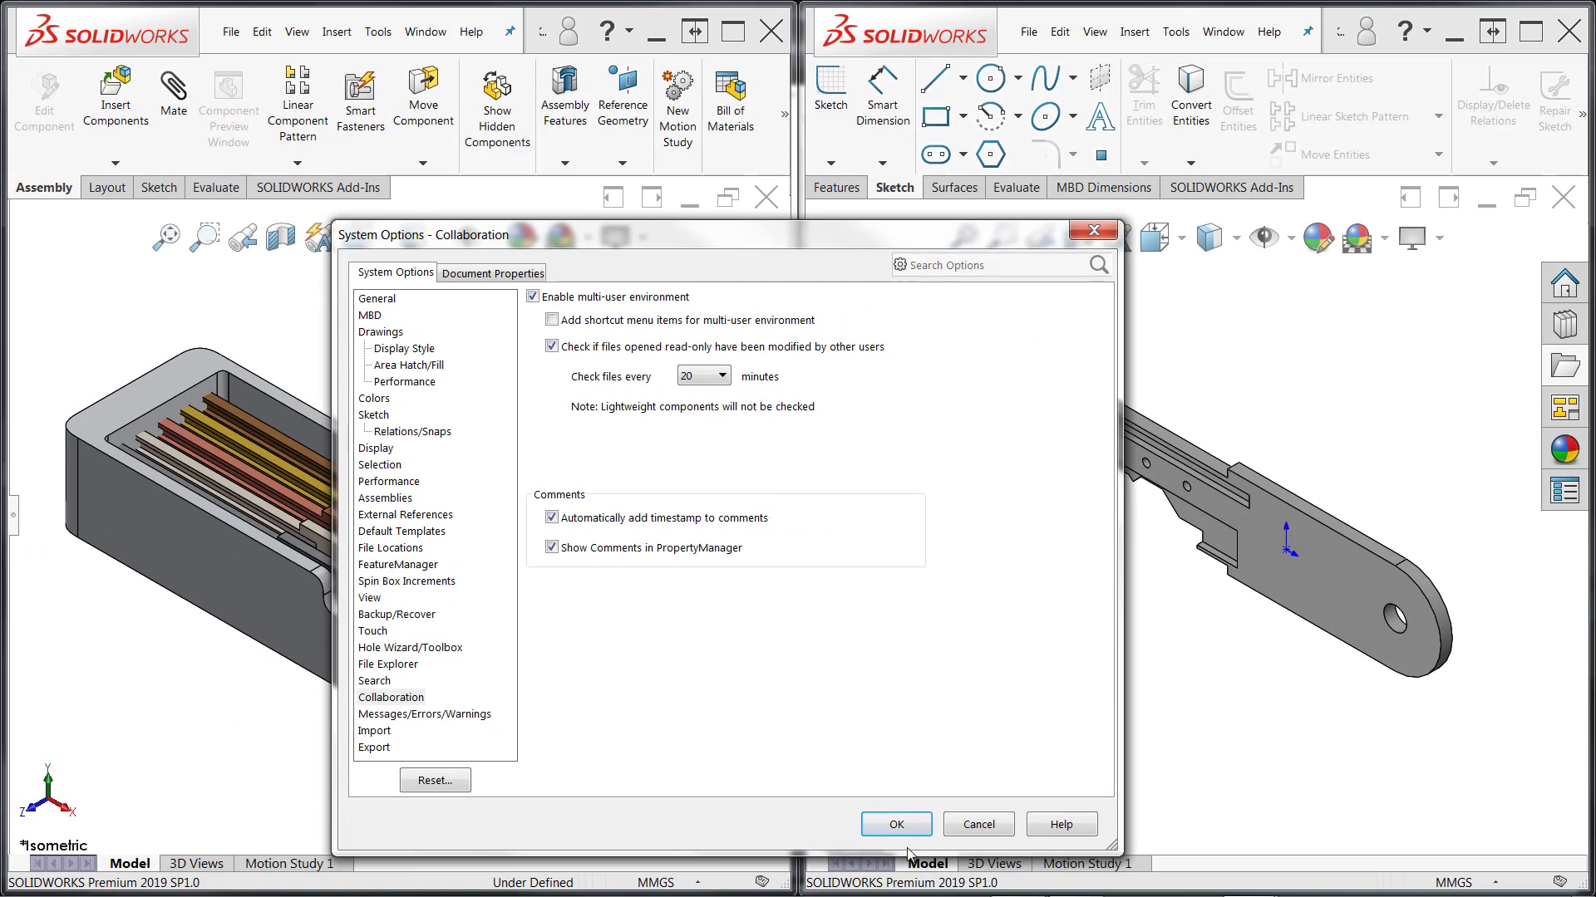
{"action": "left_click", "coordinate": [902, 829]}
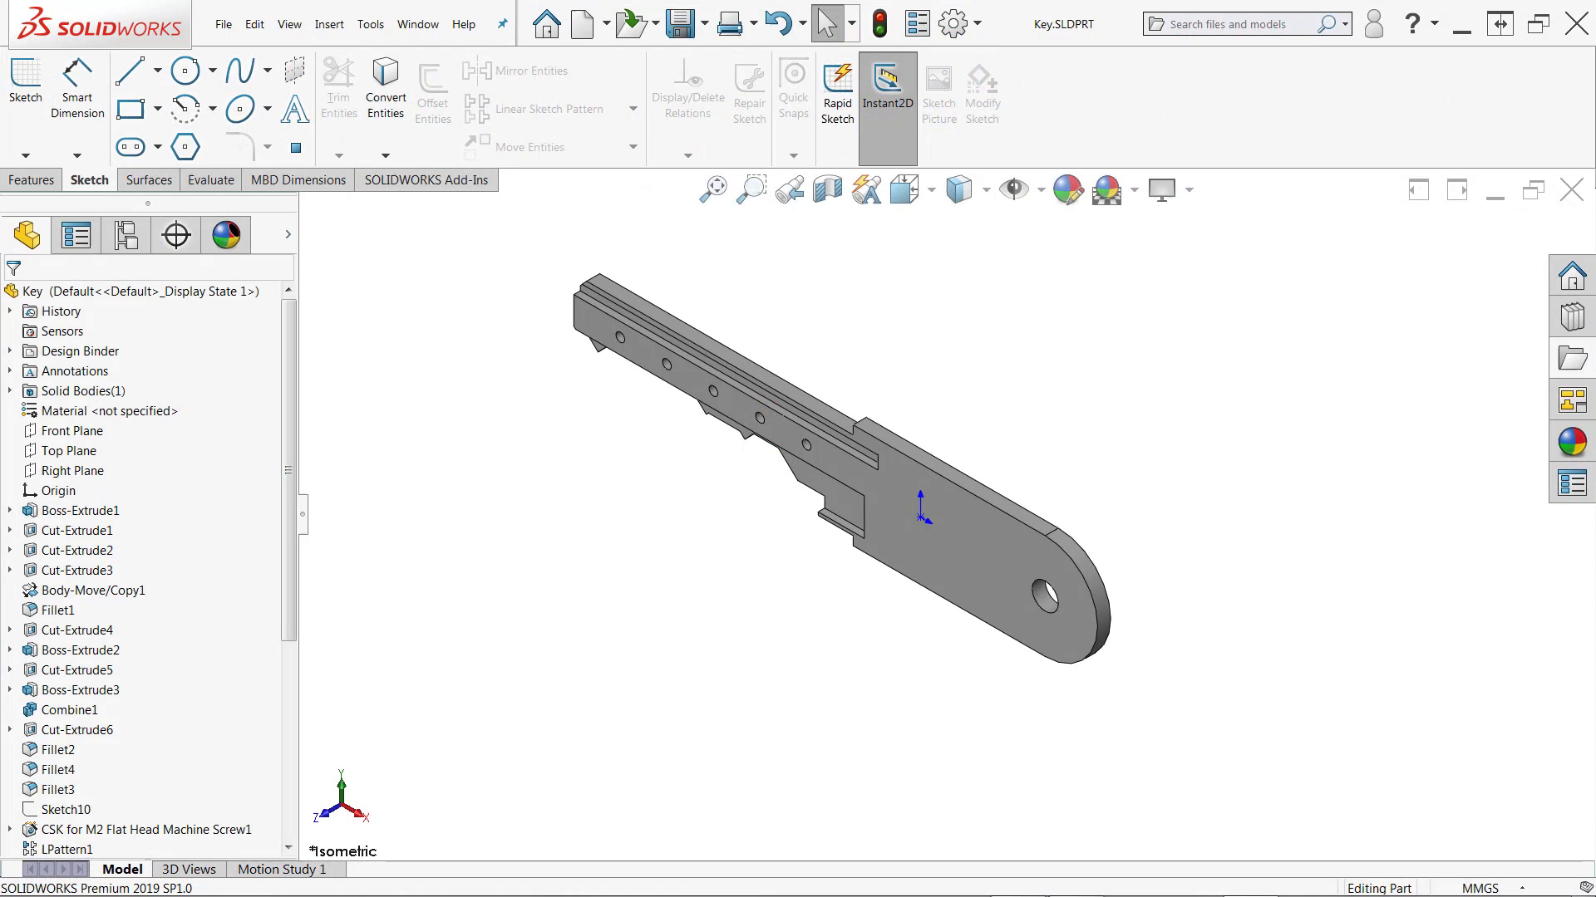
Turn on the read-only attribute in the Windows file properties of Key.SLDPRT
{"action": "right_click", "coordinate": [1040, 334]}
{"action": "left_click", "coordinate": [1014, 327]}
{"action": "key", "text": "ctrl+o"}
{"action": "left_click", "coordinate": [1012, 329]}
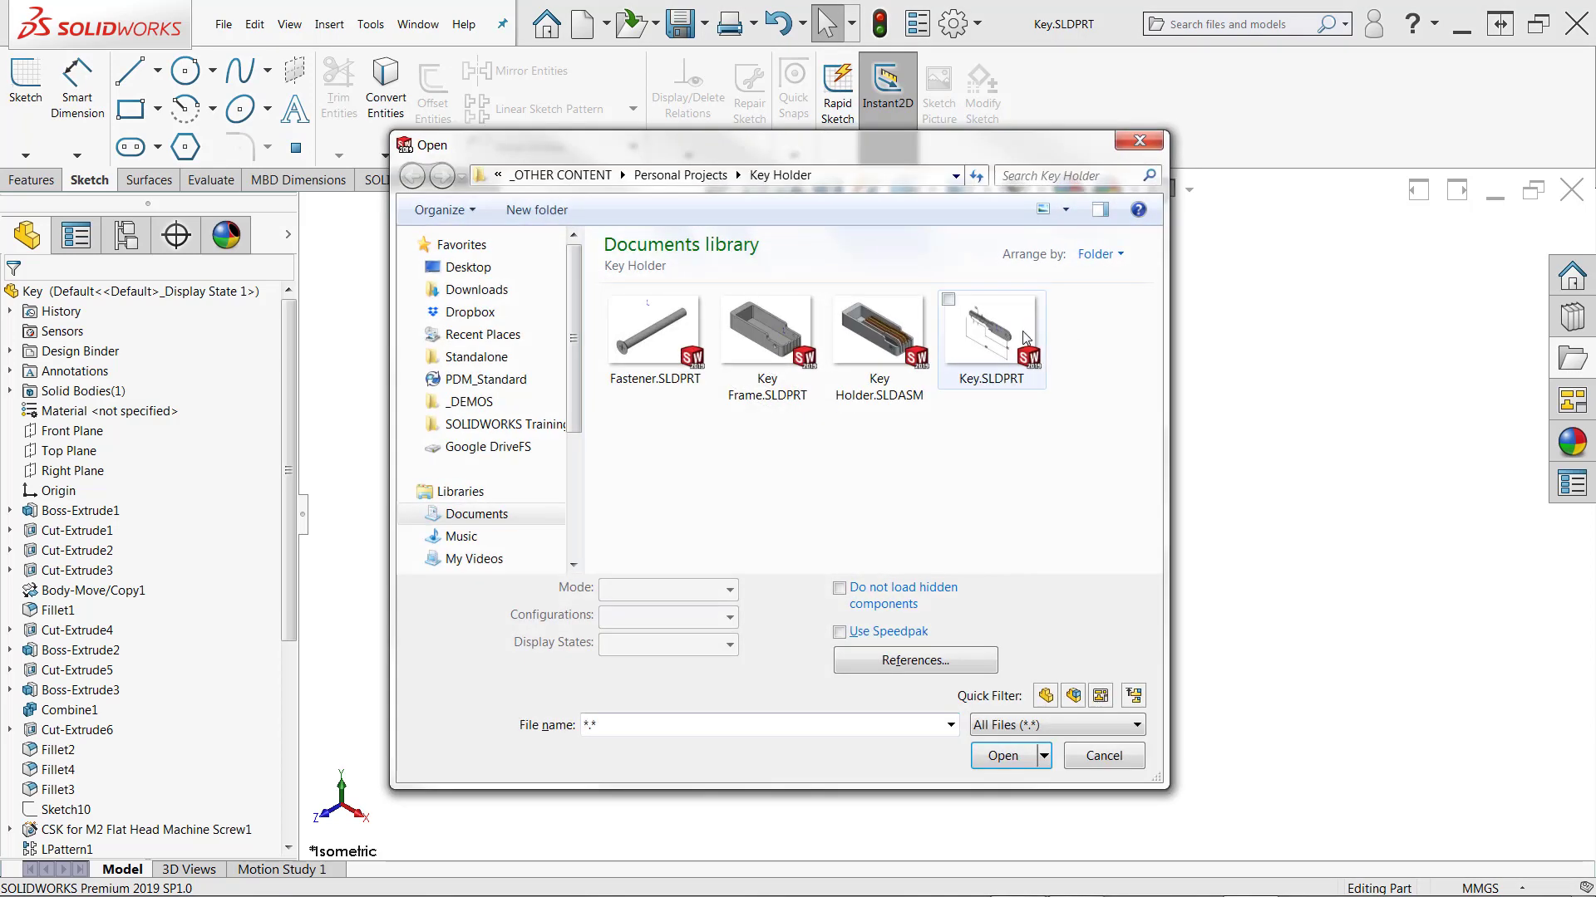
{"action": "right_click", "coordinate": [1004, 336]}
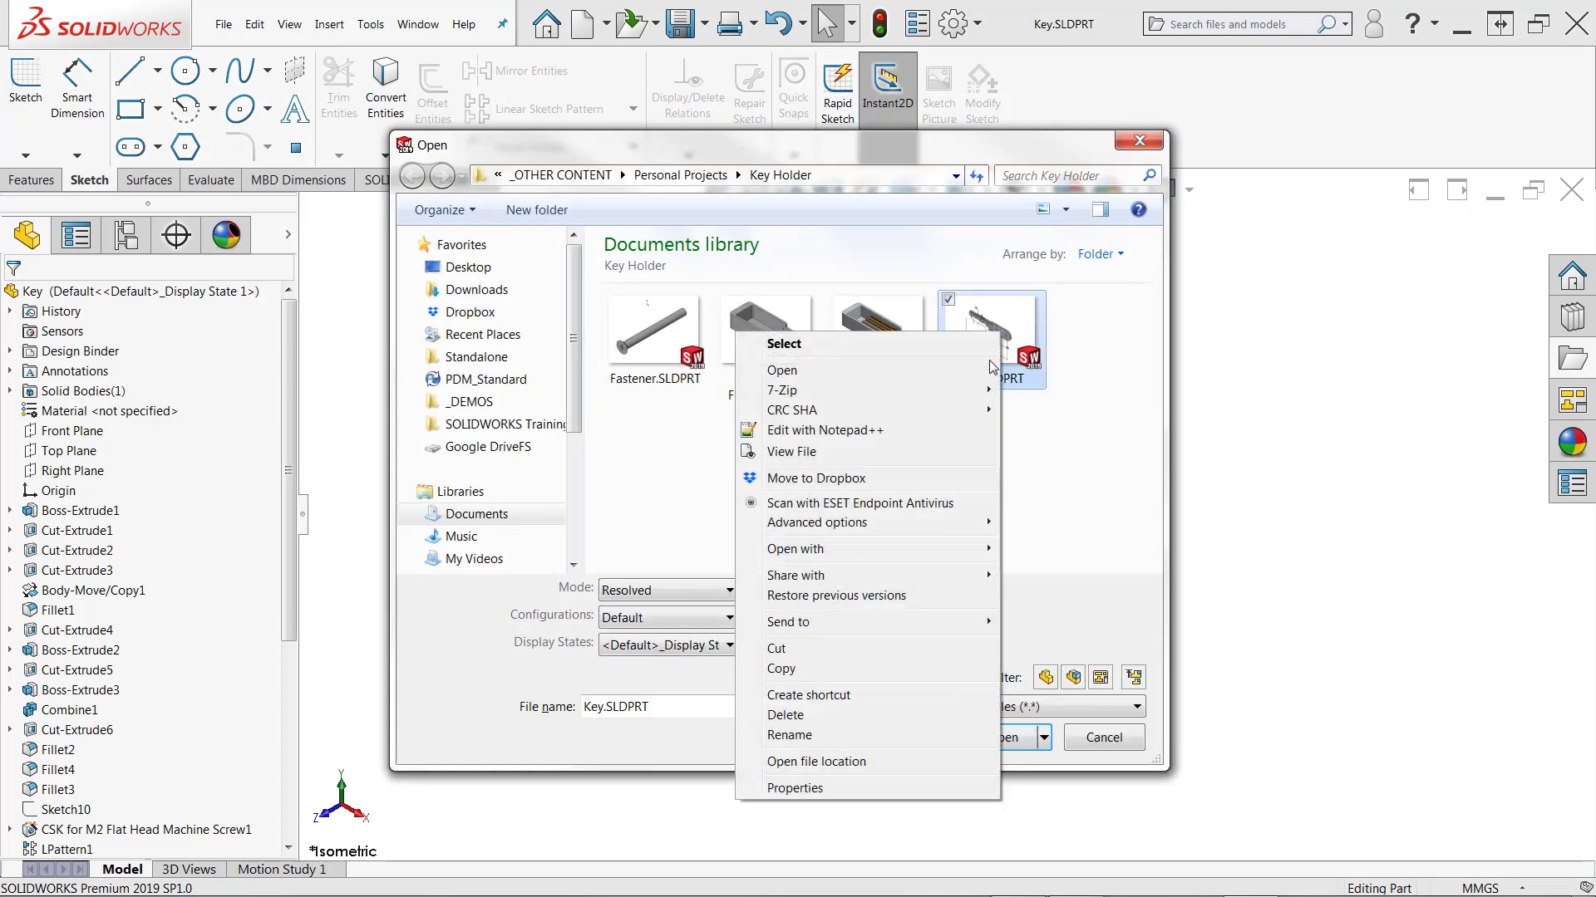
{"action": "left_click", "coordinate": [925, 789]}
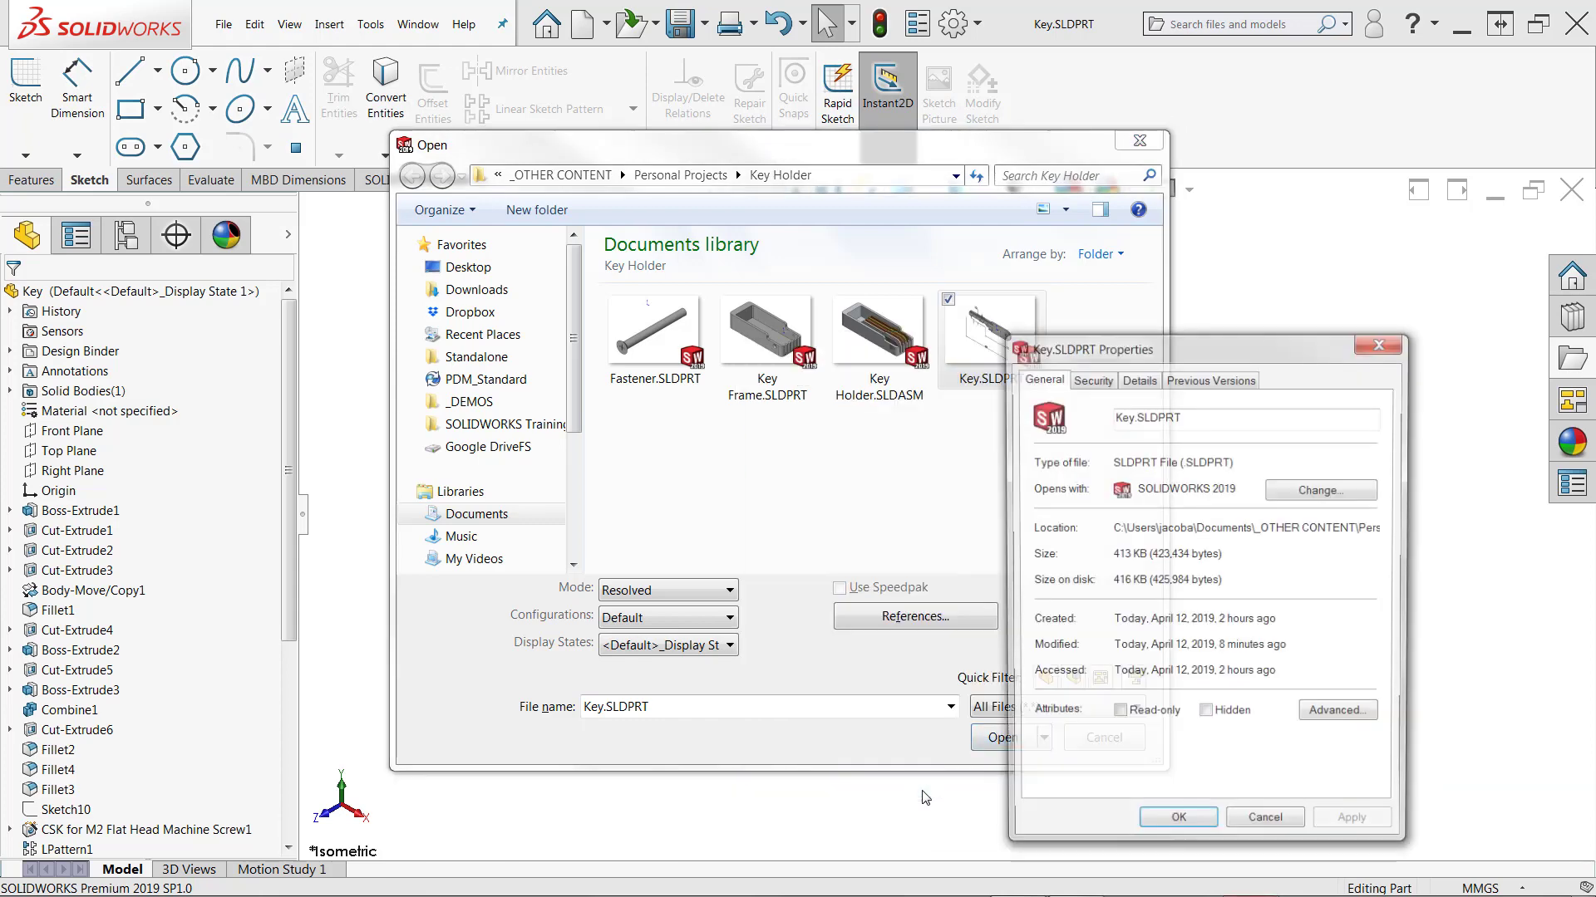
{"action": "left_click", "coordinate": [1118, 716]}
{"action": "left_click", "coordinate": [1177, 826]}
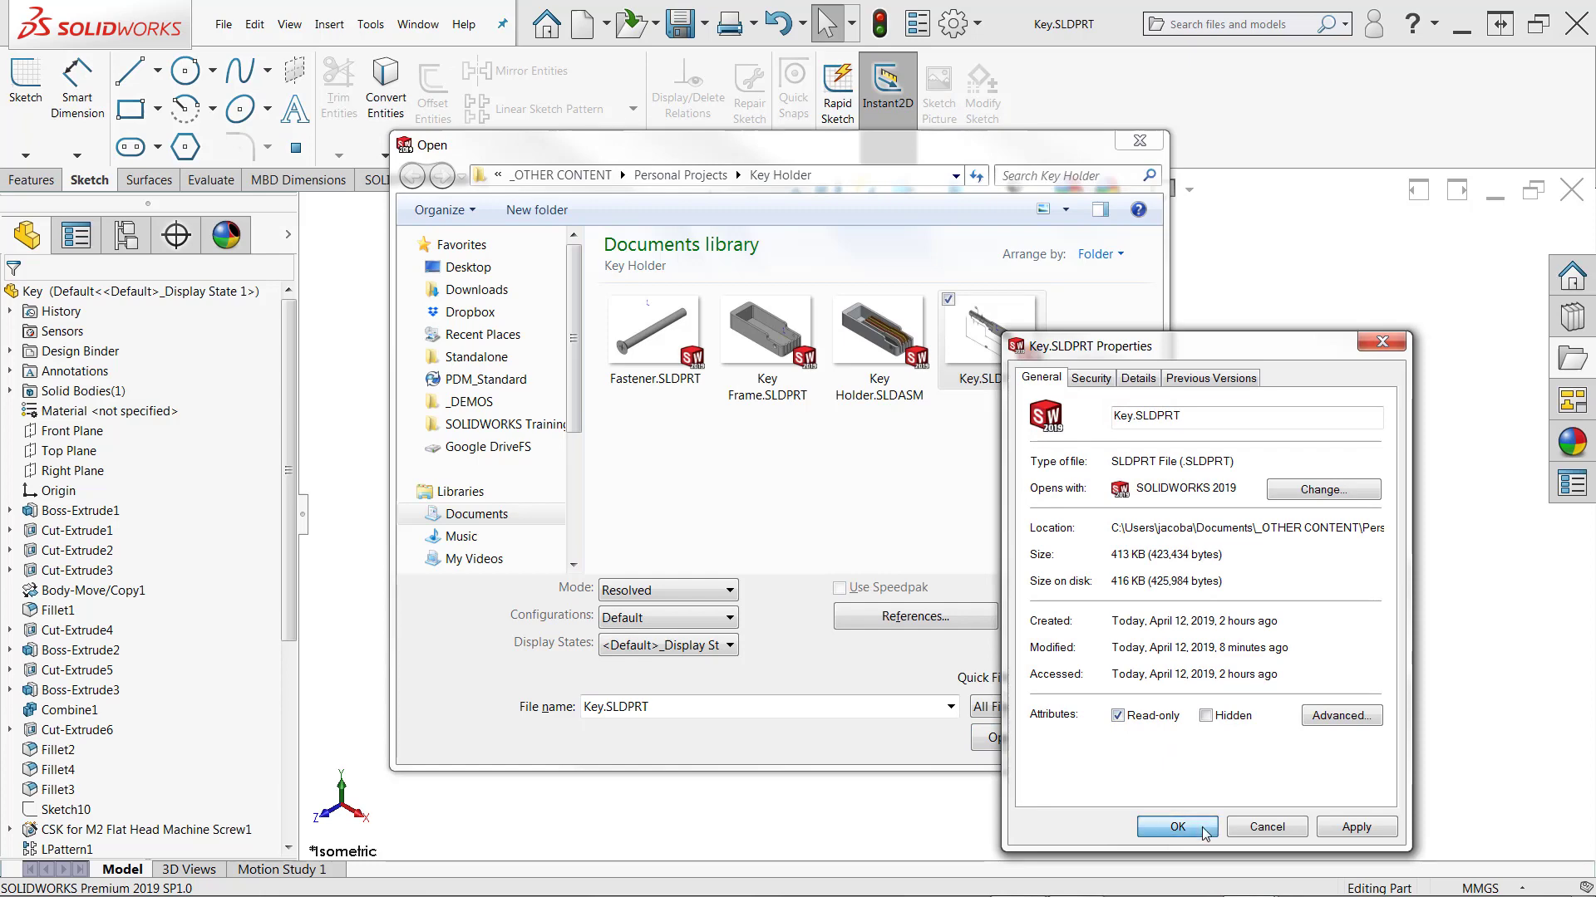
{"action": "left_click", "coordinate": [1003, 738]}
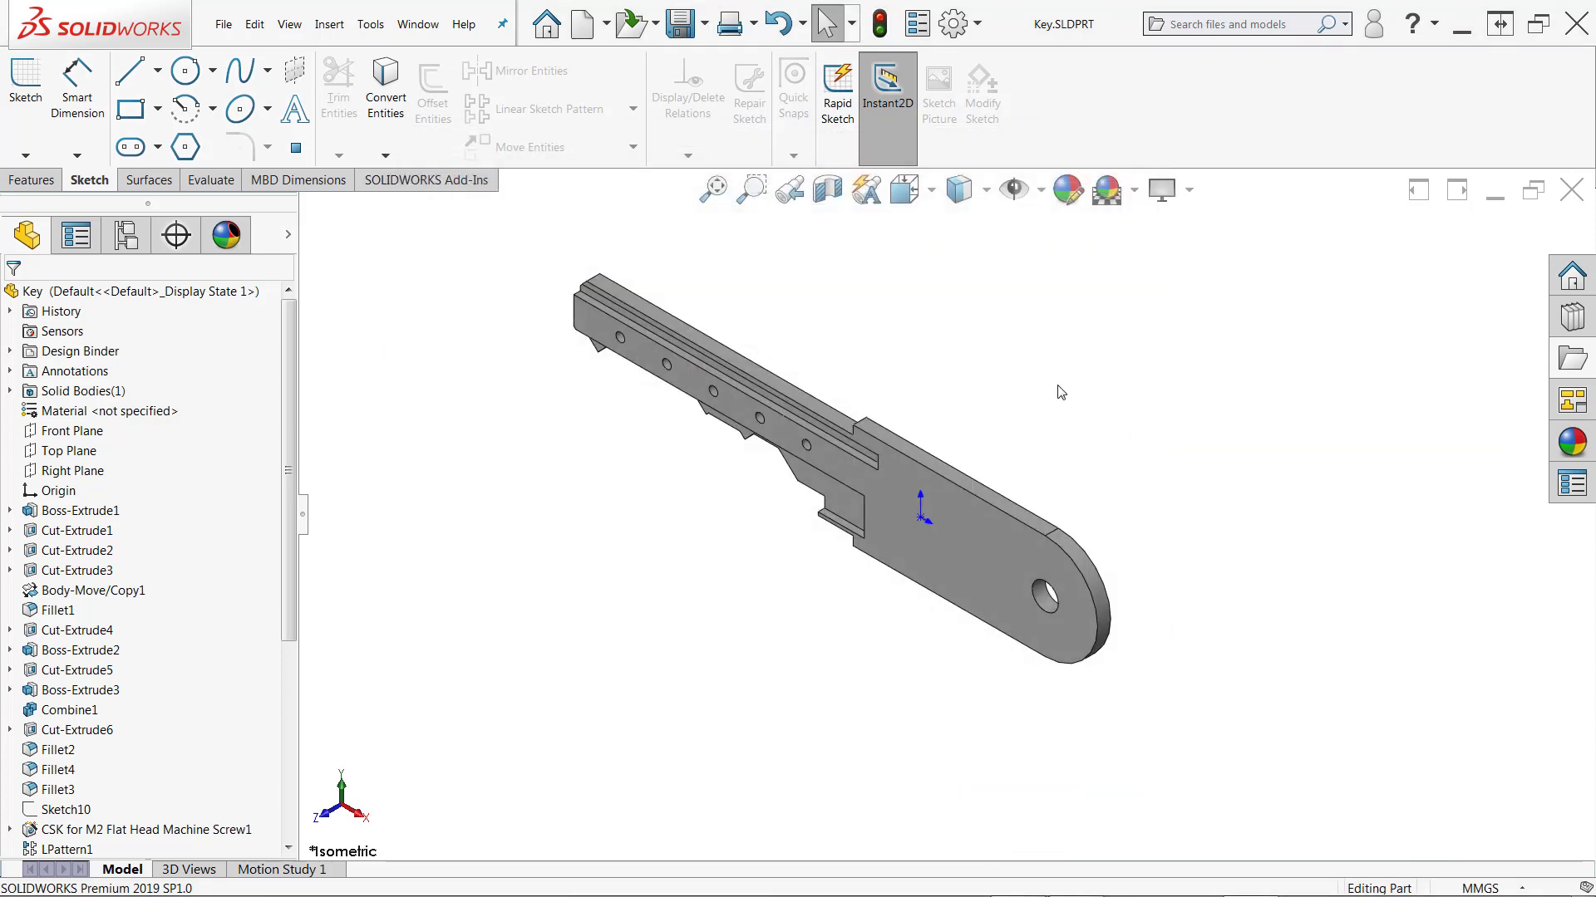
Try to save the part over the existing Key.SLDPRT file under the same name
{"action": "key", "text": "ctrl+shift+s"}
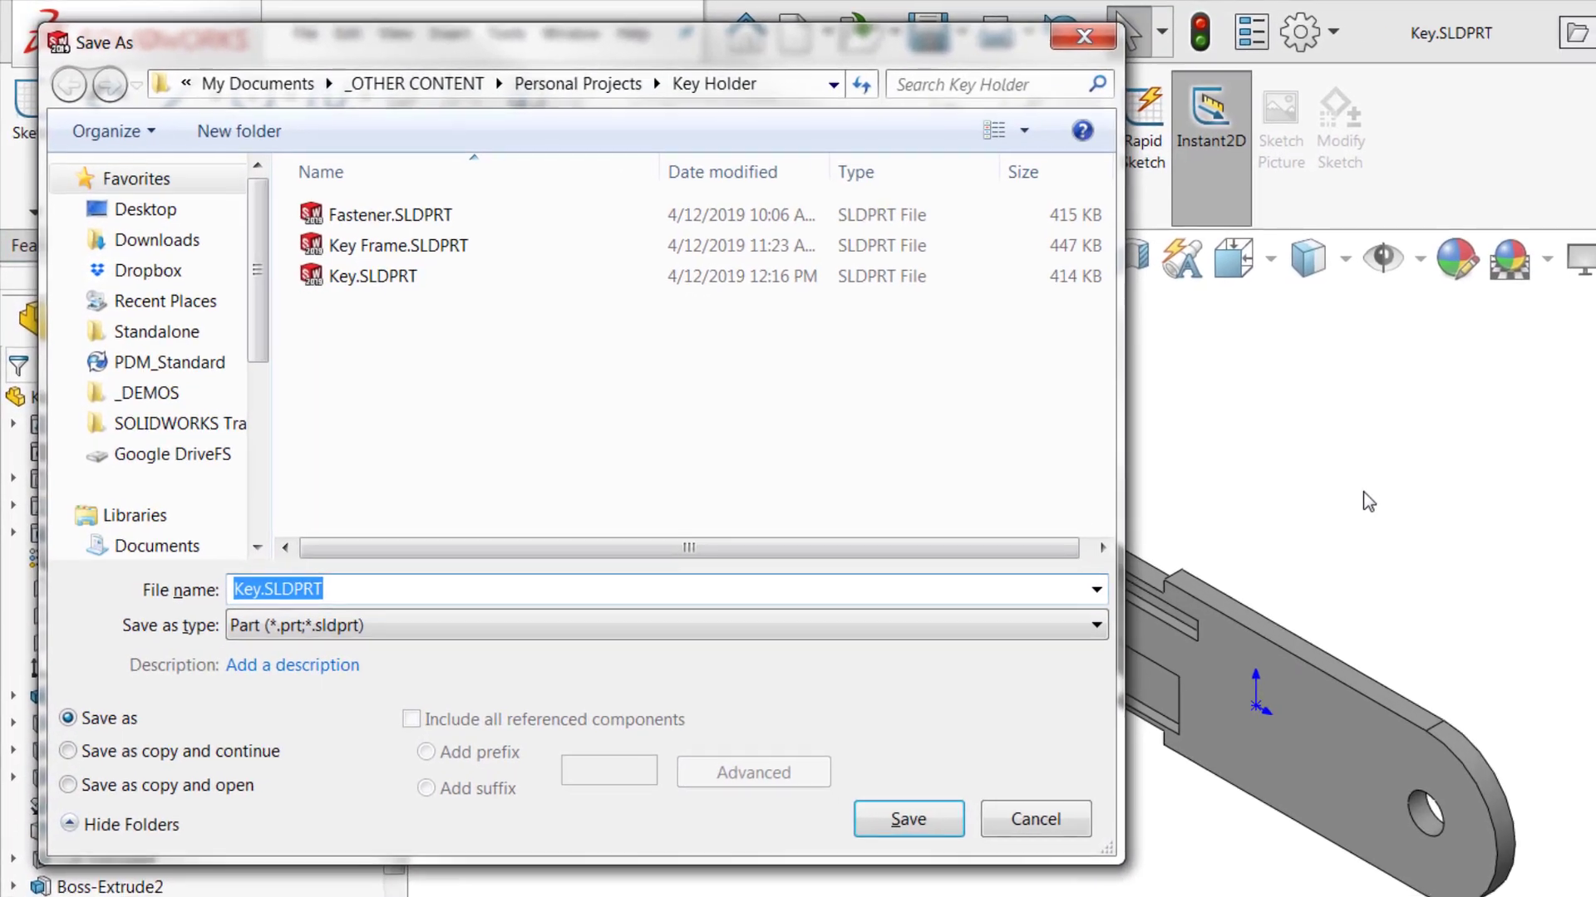
{"action": "left_click", "coordinate": [912, 823]}
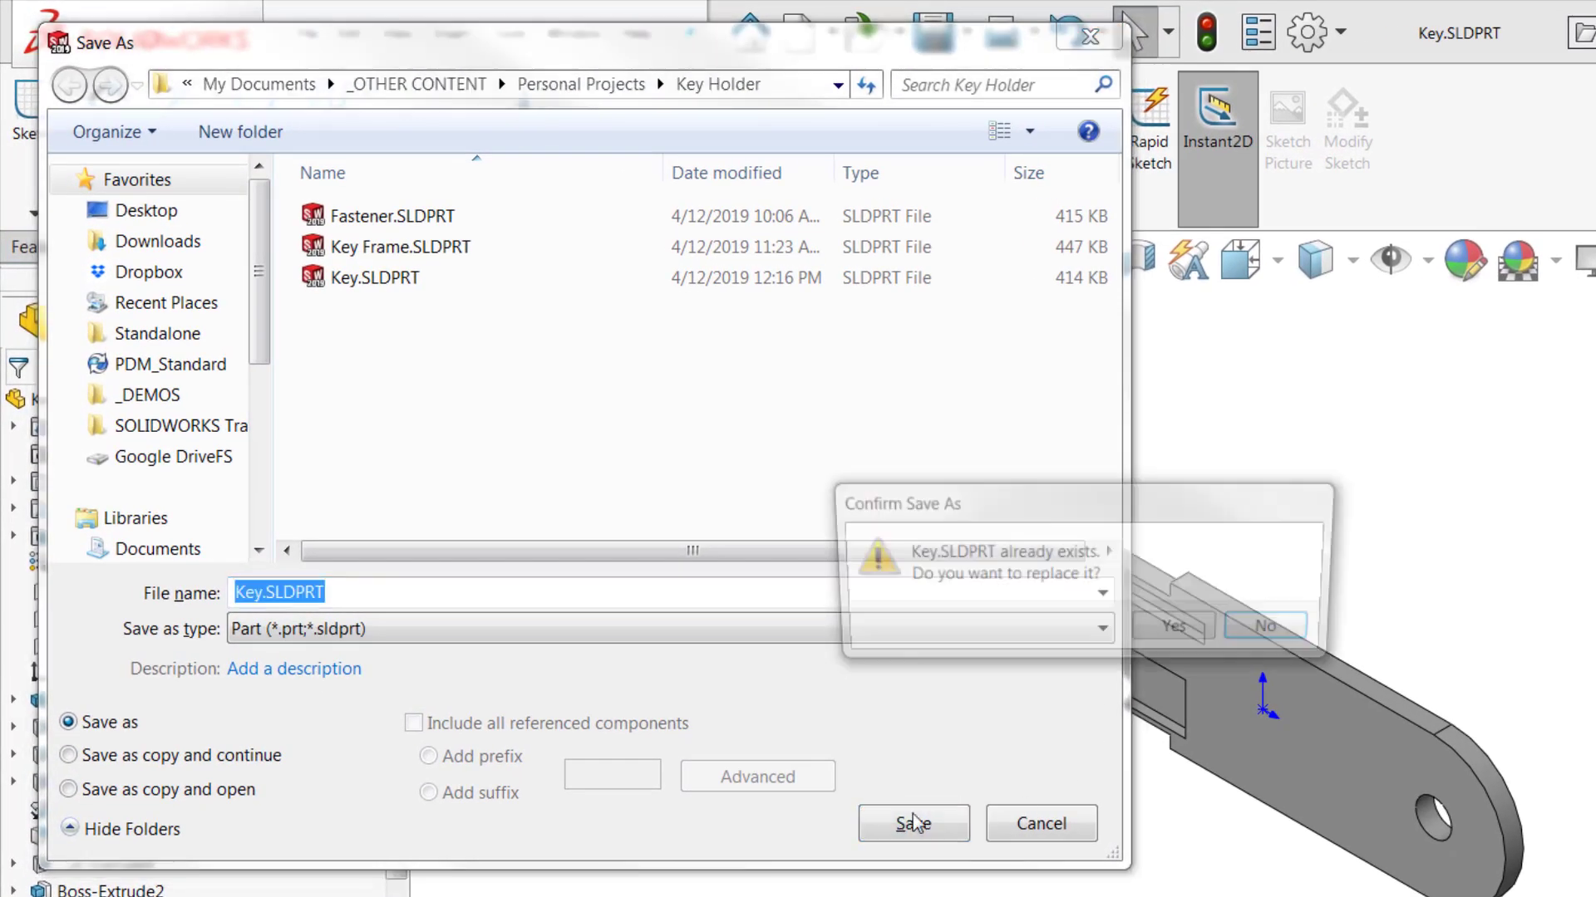
{"action": "left_click", "coordinate": [1194, 639]}
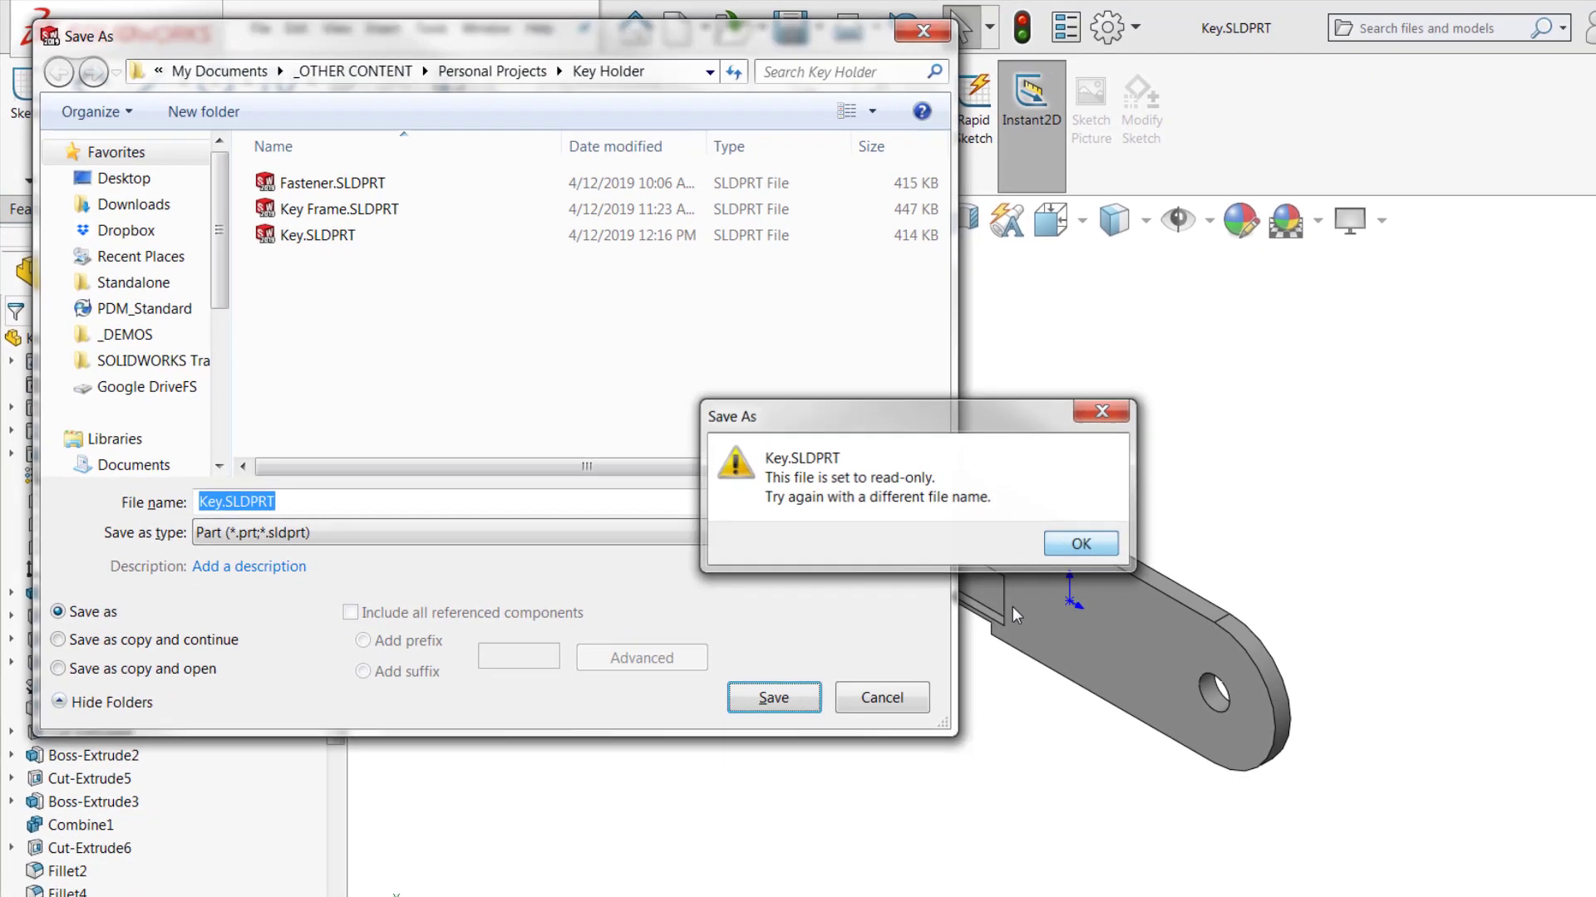
{"action": "left_click", "coordinate": [1080, 543]}
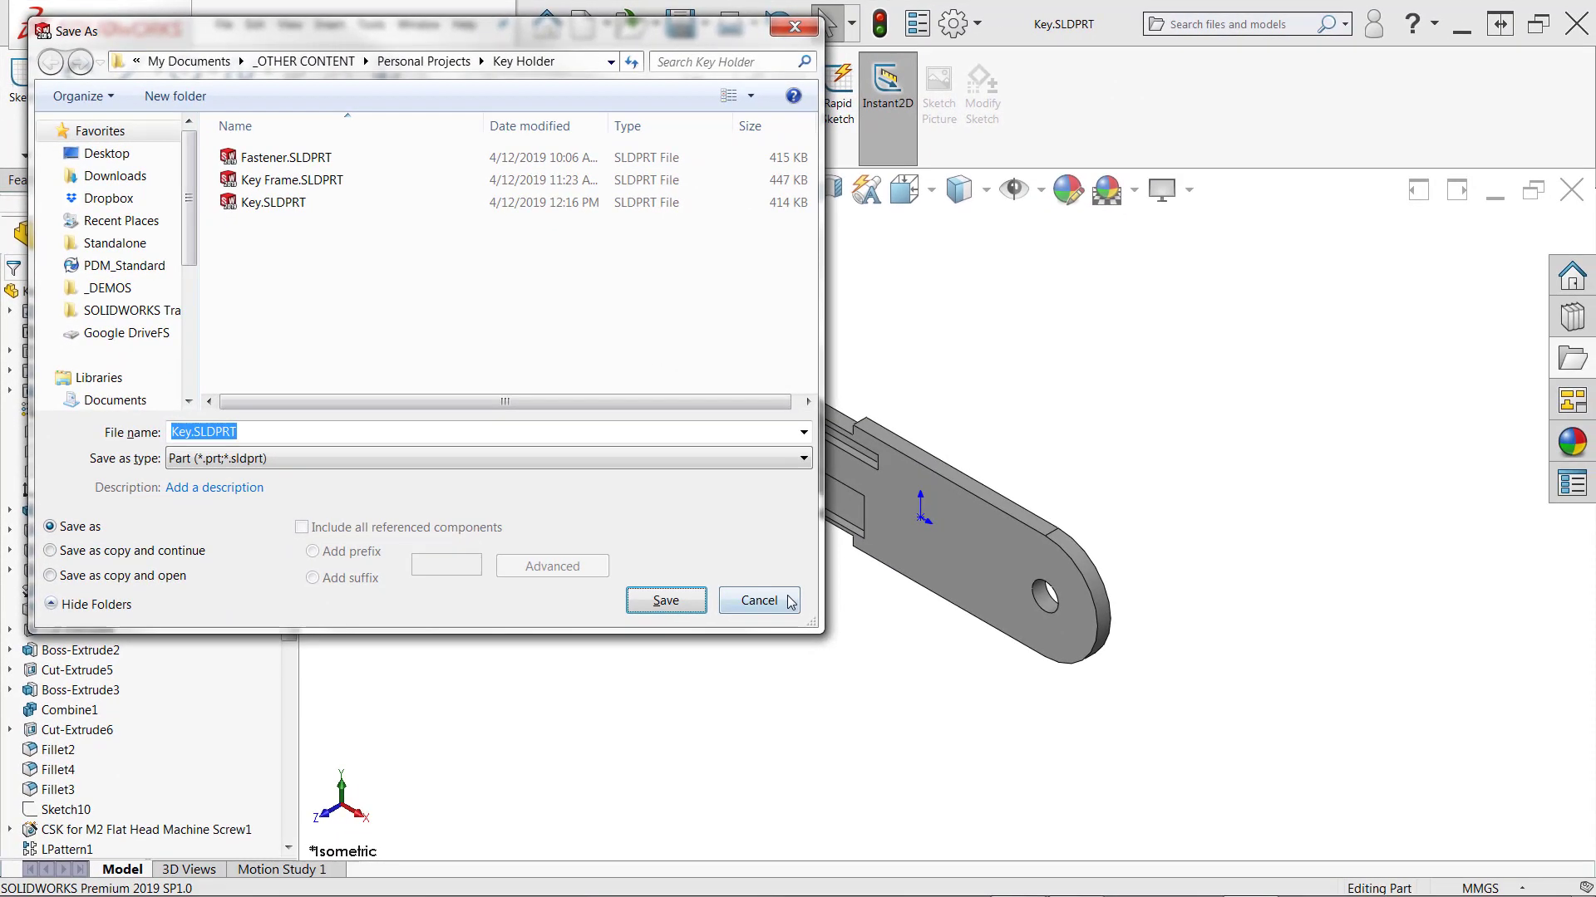
{"action": "left_click", "coordinate": [881, 697]}
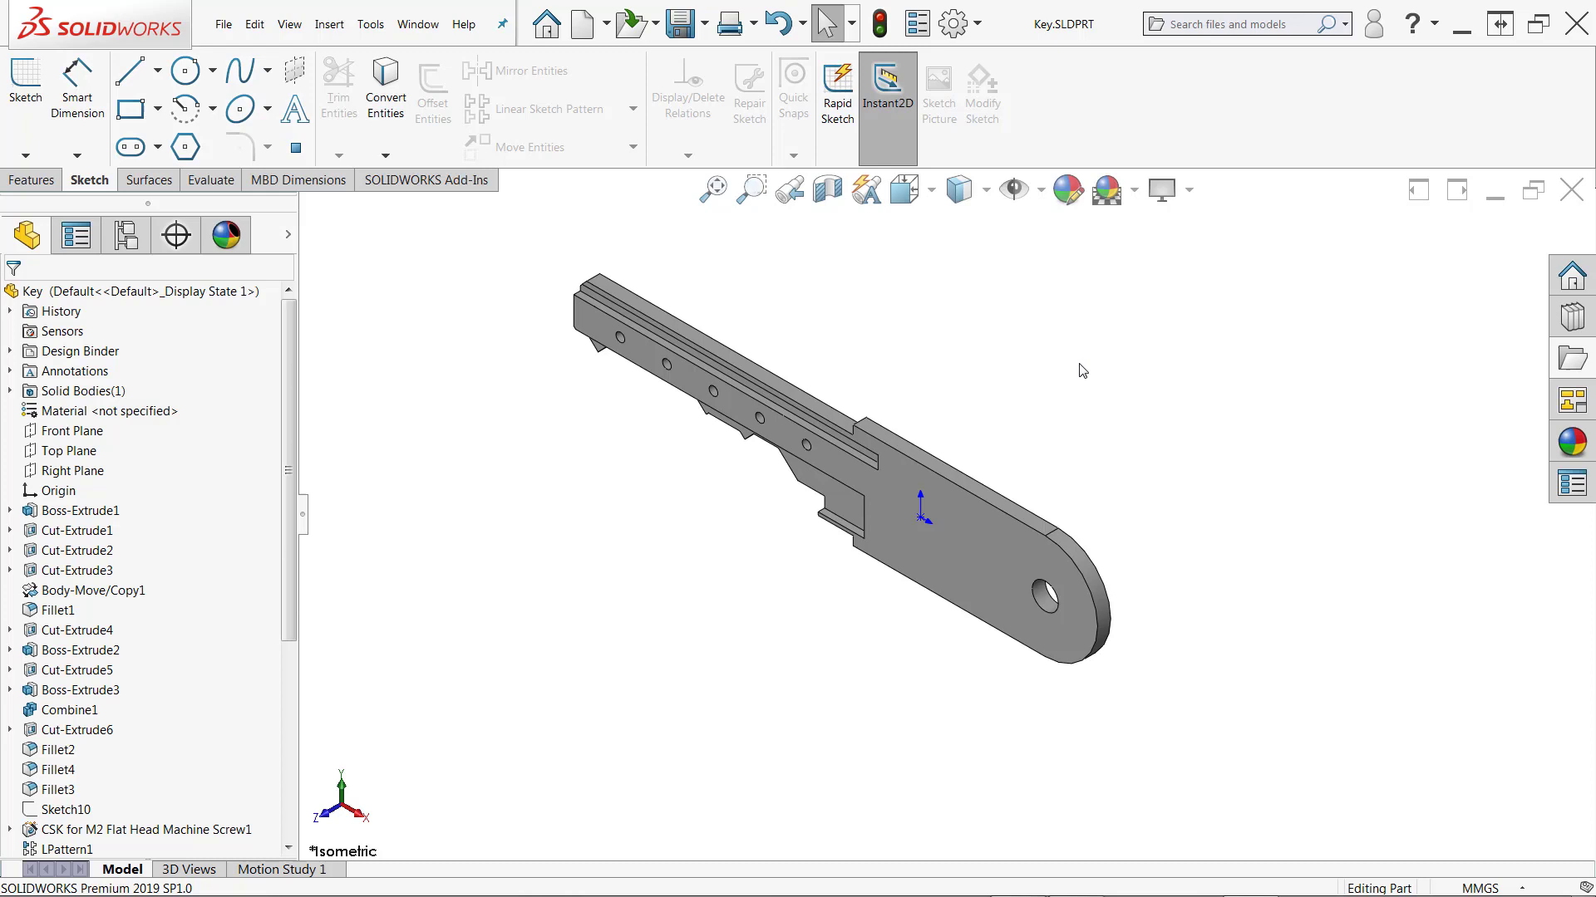
{"action": "mouse_move", "coordinate": [1079, 367]}
{"action": "middle_mouse_down"}
{"action": "mouse_move", "coordinate": [1107, 378]}
{"action": "mouse_move", "coordinate": [1108, 396]}
{"action": "mouse_move", "coordinate": [1081, 392]}
{"action": "middle_mouse_up"}
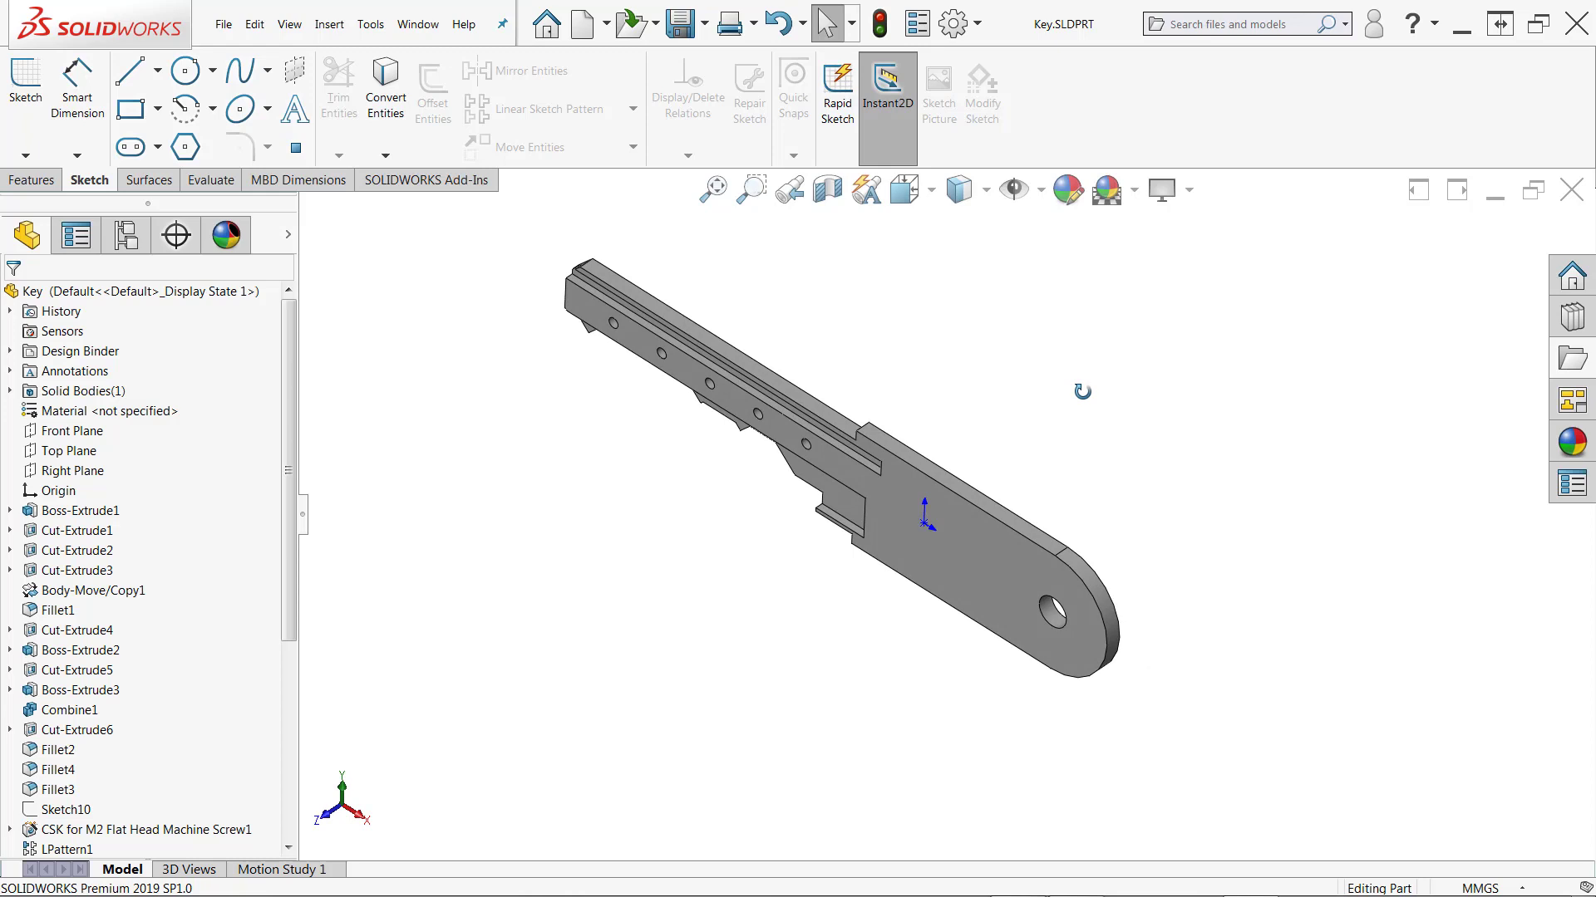